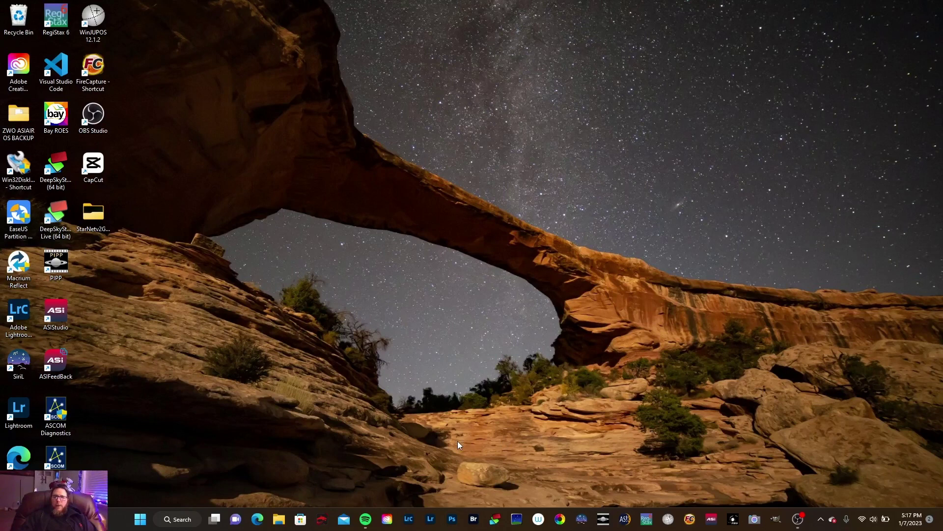
Dismiss the ASI Studio launcher and open the New Volume (F:) drive in File Explorer
{"action": "left_click", "coordinate": [712, 520]}
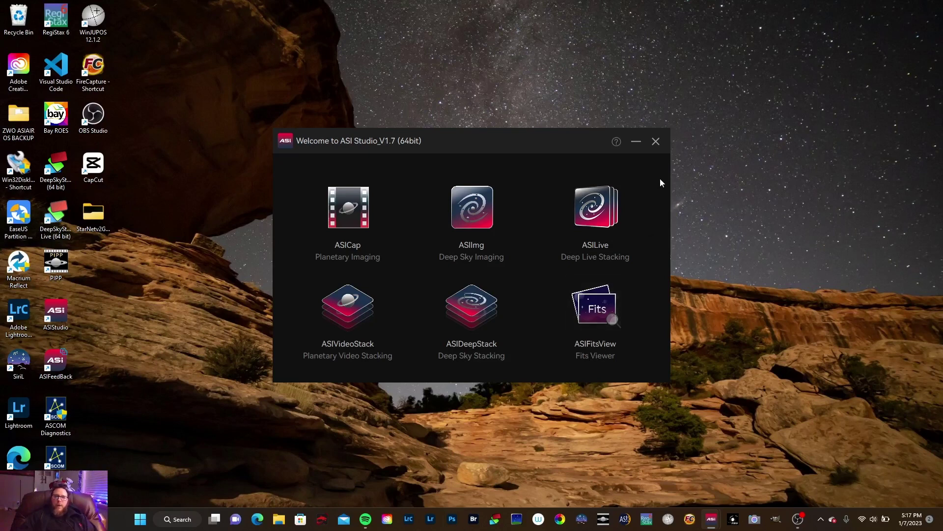
{"action": "left_click", "coordinate": [656, 142]}
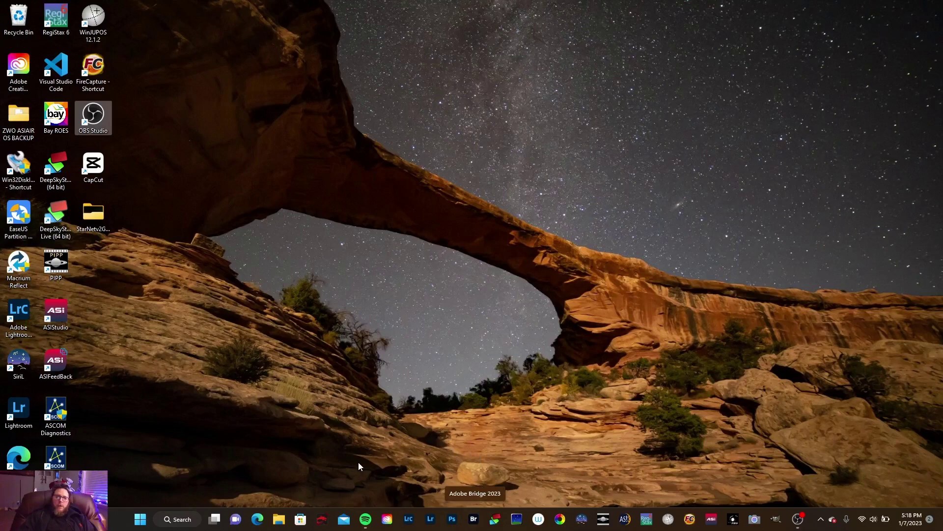
{"action": "left_click", "coordinate": [279, 520]}
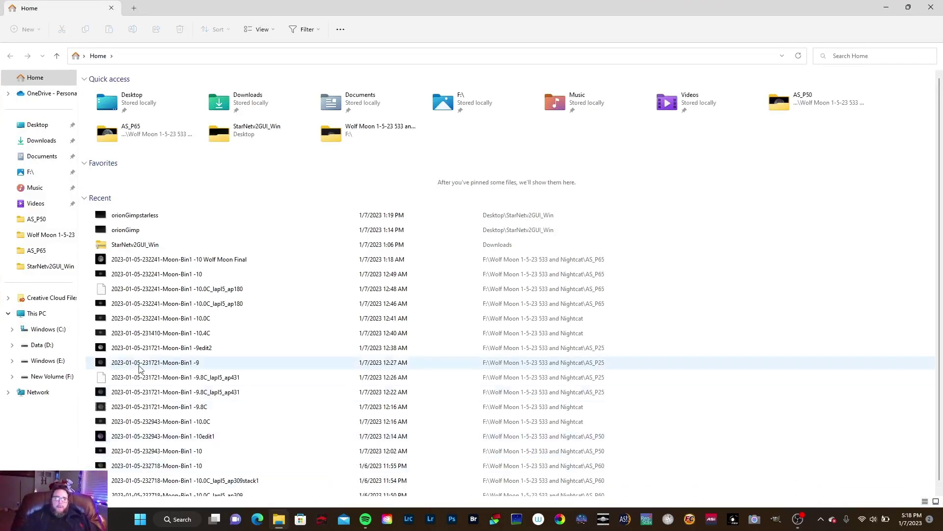
{"action": "left_click", "coordinate": [62, 377]}
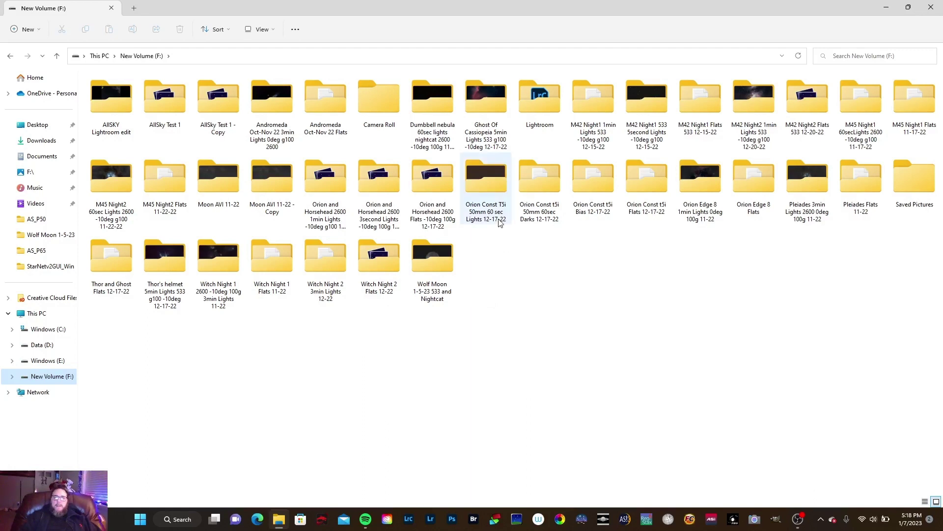
{"action": "mouse_move", "coordinate": [500, 222]}
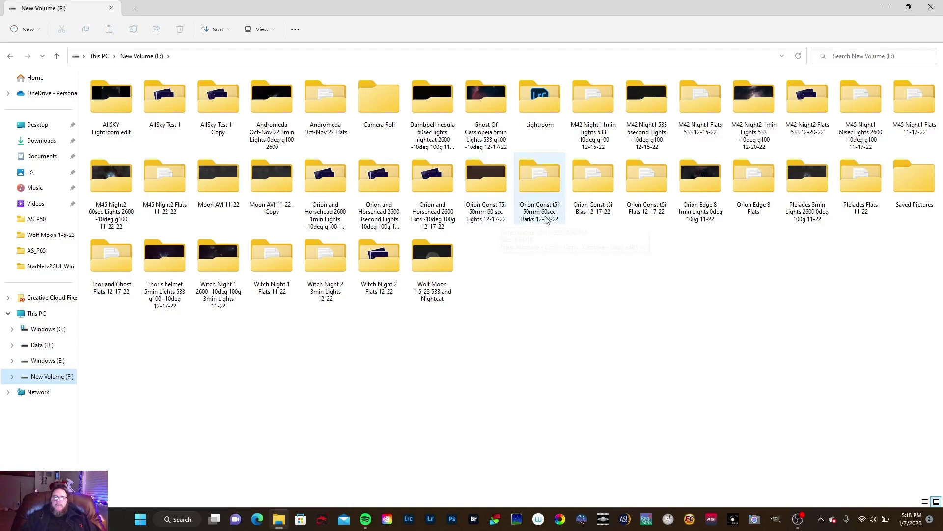
{"action": "mouse_move", "coordinate": [546, 212]}
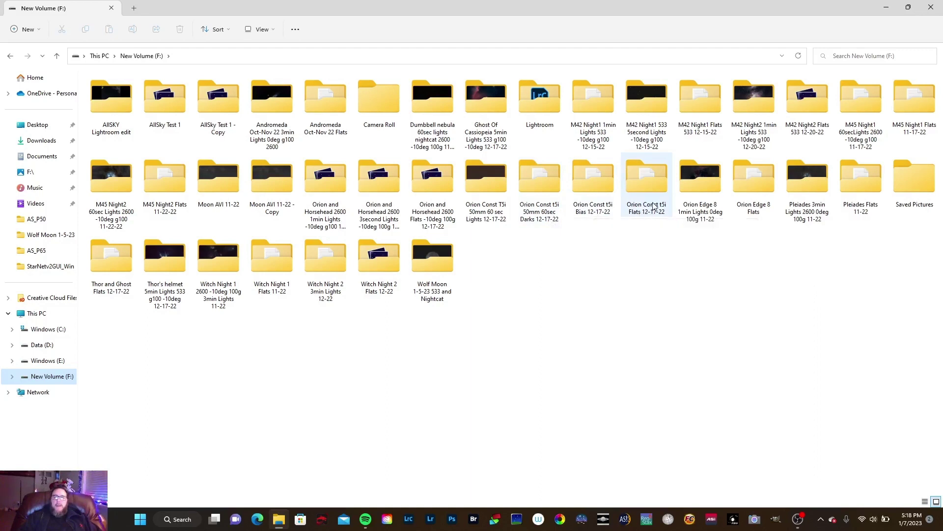
{"action": "mouse_move", "coordinate": [654, 207]}
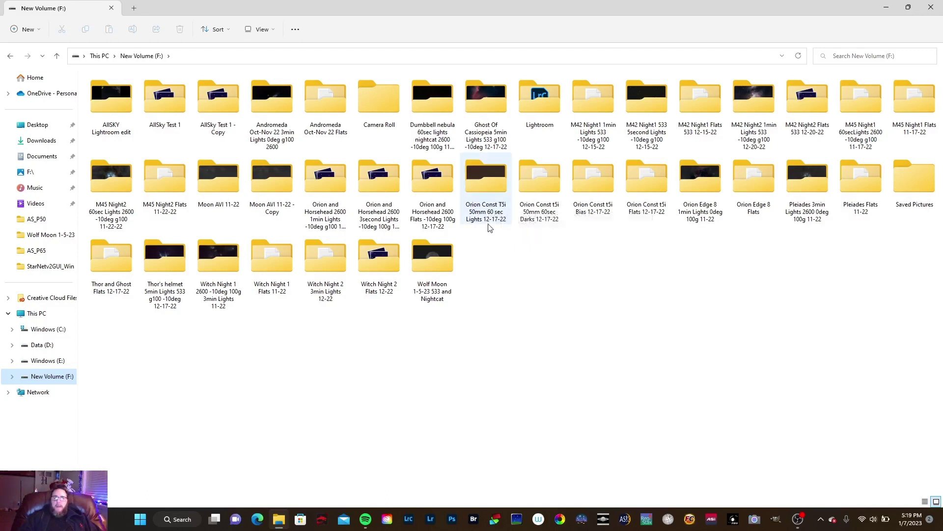
Open the Orion Const T5i 50mm 60 sec Lights folder and sort its files by type
{"action": "double_click", "coordinate": [500, 190]}
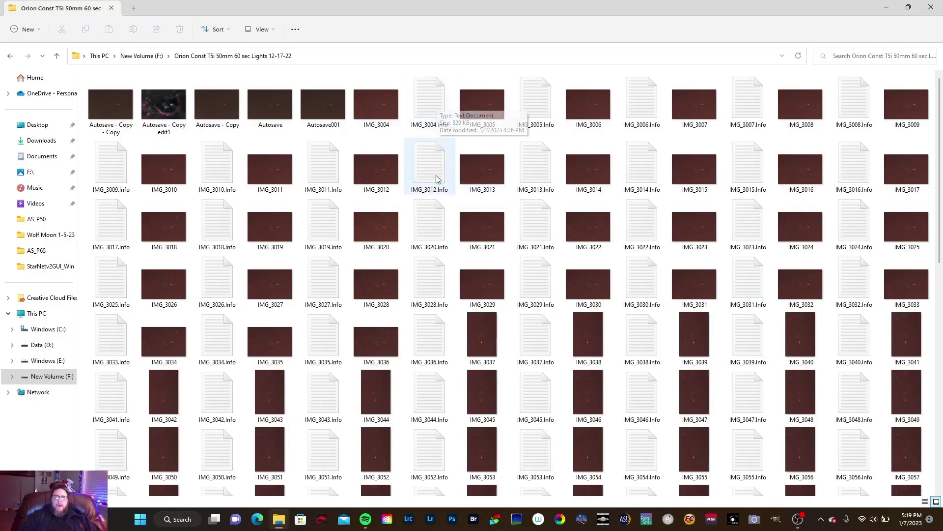
{"action": "left_click", "coordinate": [224, 31]}
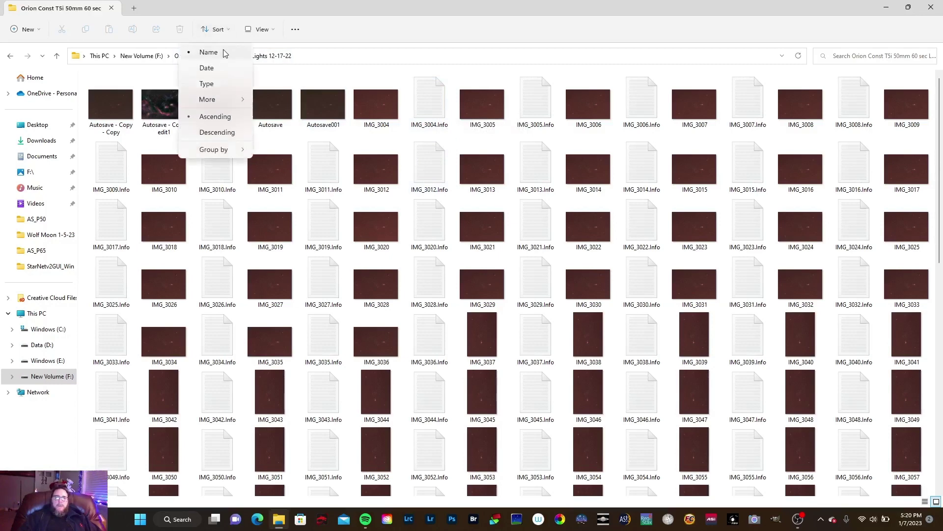
{"action": "left_click", "coordinate": [219, 84]}
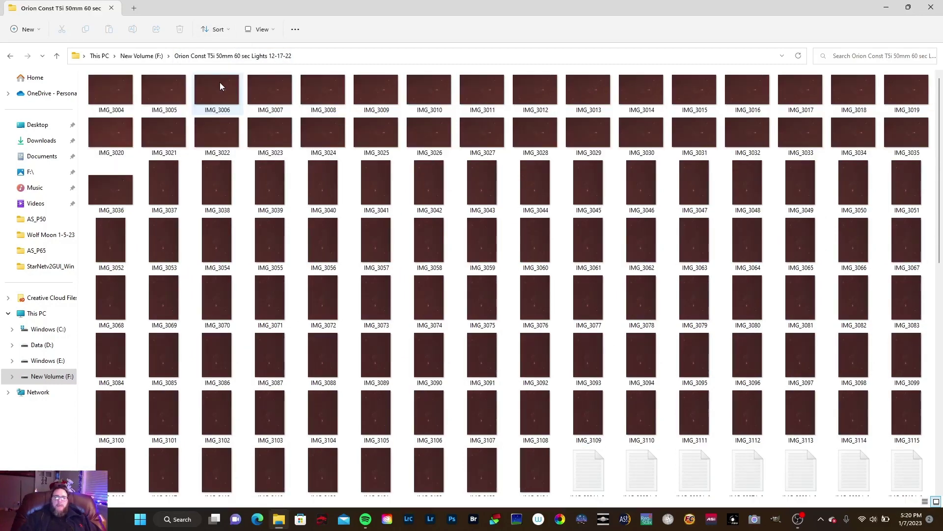
Delete all 122 .Info files, IMG_3004.Info through IMG_3124.Info, to the Recycle Bin
{"action": "scroll", "coordinate": [641, 413], "scroll_direction": "down", "scroll_amount": 5}
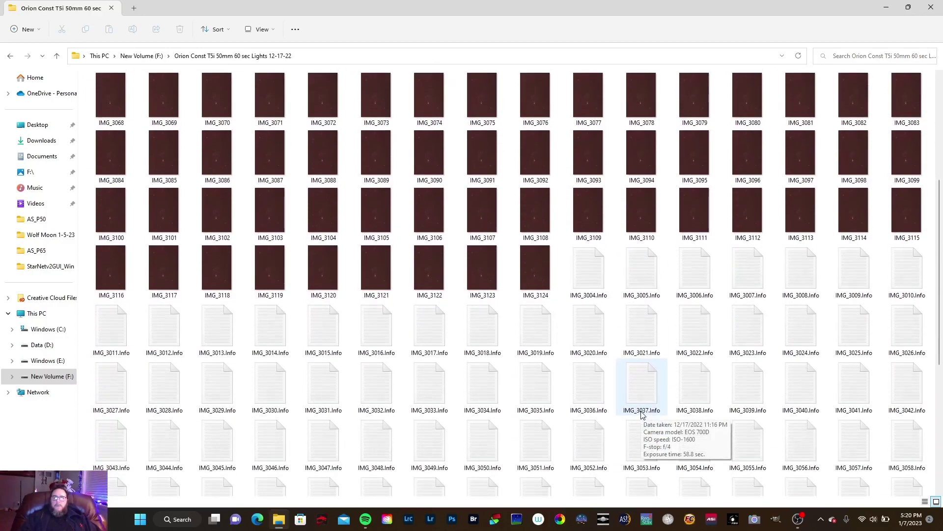
{"action": "left_click", "coordinate": [592, 265]}
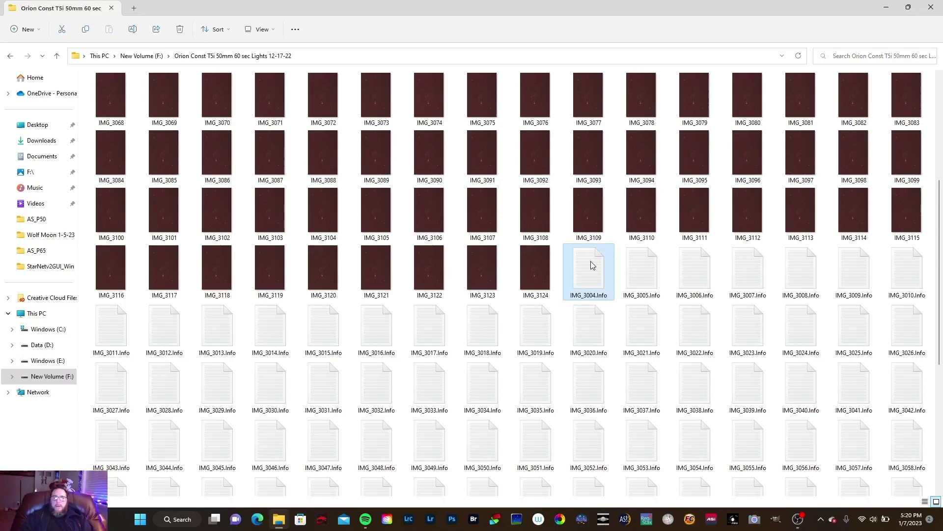
{"action": "scroll", "coordinate": [592, 265], "scroll_direction": "down", "scroll_amount": 3}
{"action": "scroll", "coordinate": [592, 265], "scroll_direction": "down", "scroll_amount": 4}
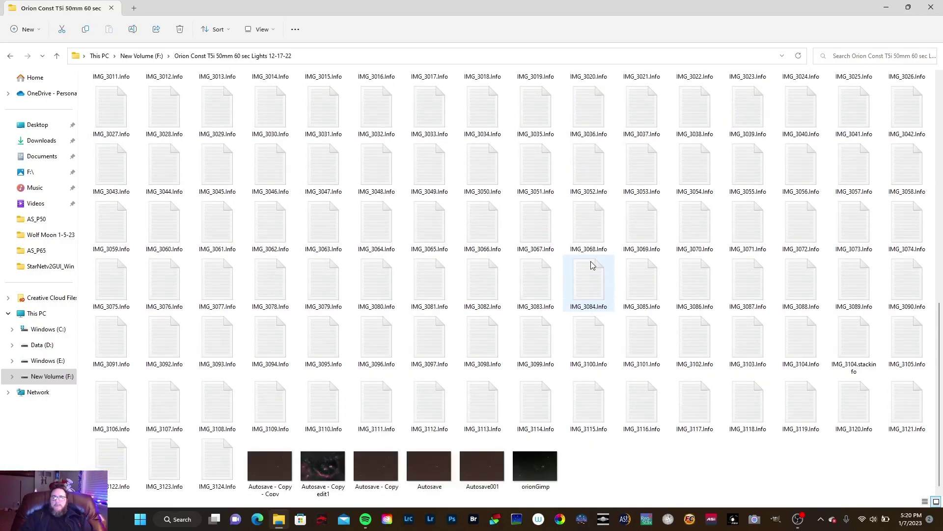
{"action": "scroll", "coordinate": [695, 462], "scroll_direction": "down", "scroll_amount": 1}
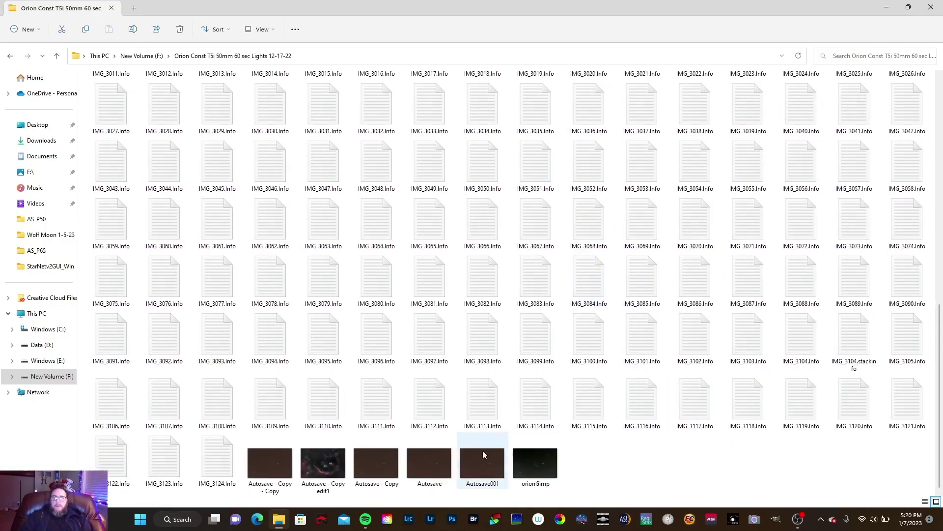
{"action": "left_click", "coordinate": [220, 455], "text": "shift"}
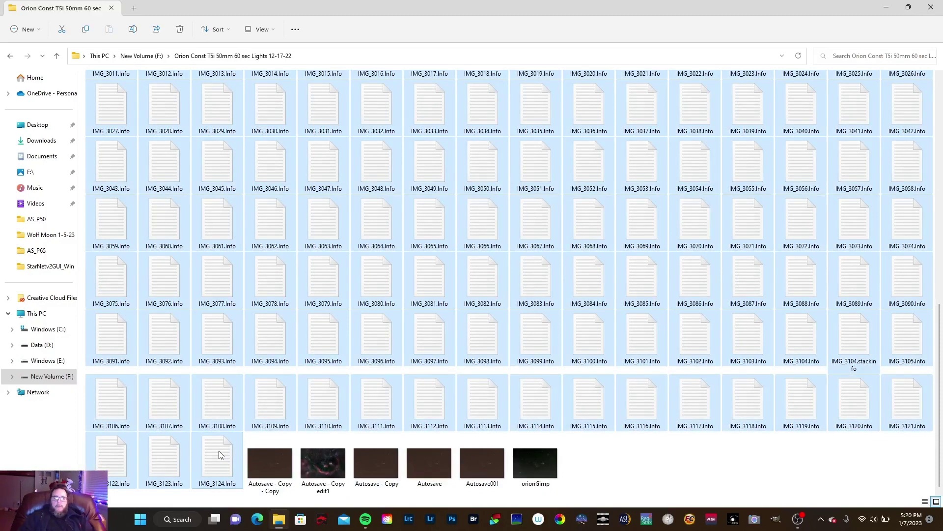
{"action": "right_click", "coordinate": [220, 455]}
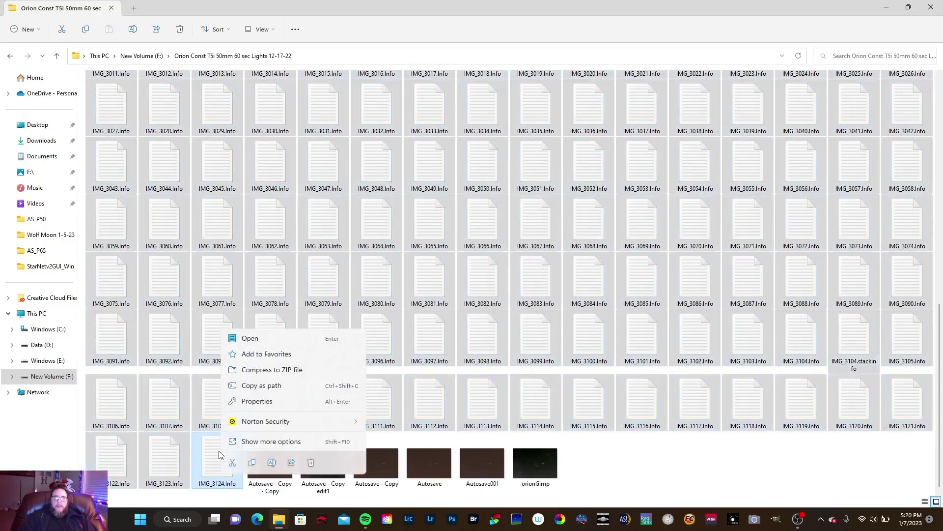
{"action": "left_click", "coordinate": [312, 463]}
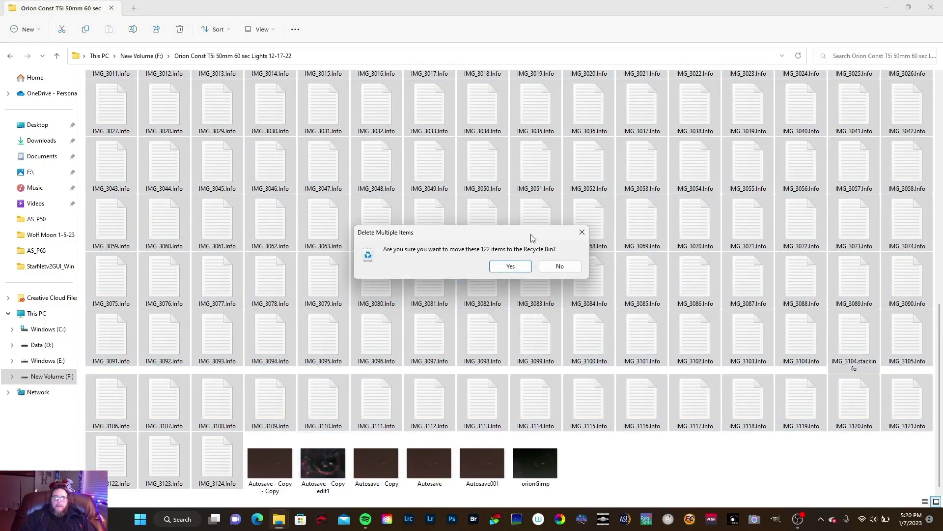
{"action": "left_click", "coordinate": [511, 266]}
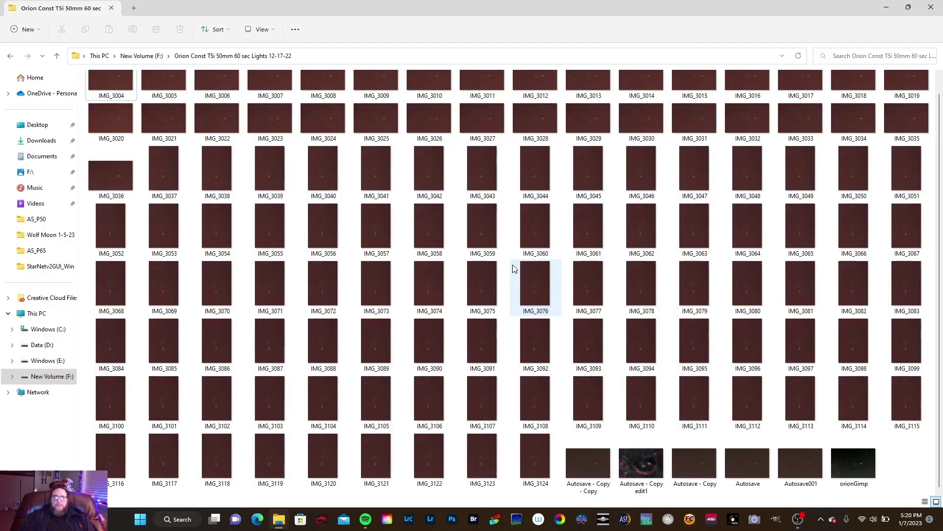
Return to the F: drive, minimize File Explorer and launch DeepSkyStacker
{"action": "left_click", "coordinate": [10, 56]}
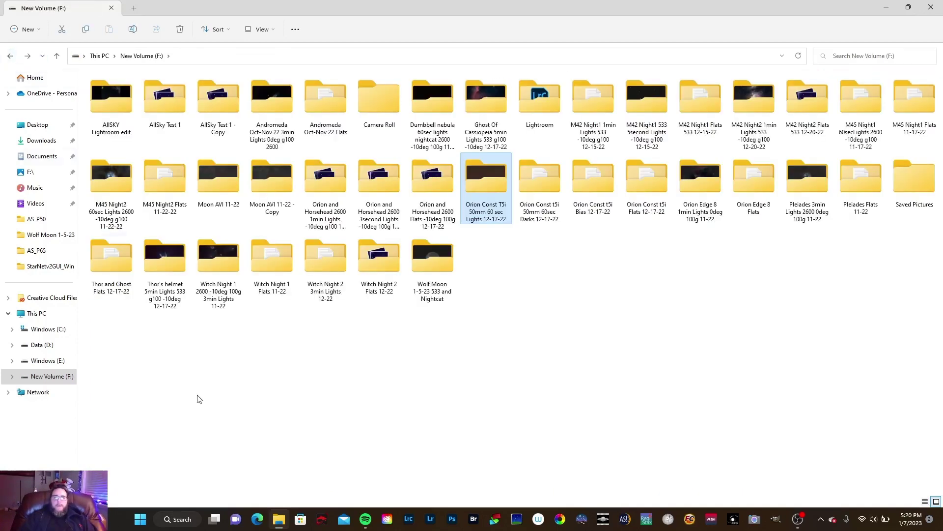
{"action": "left_click", "coordinate": [889, 7]}
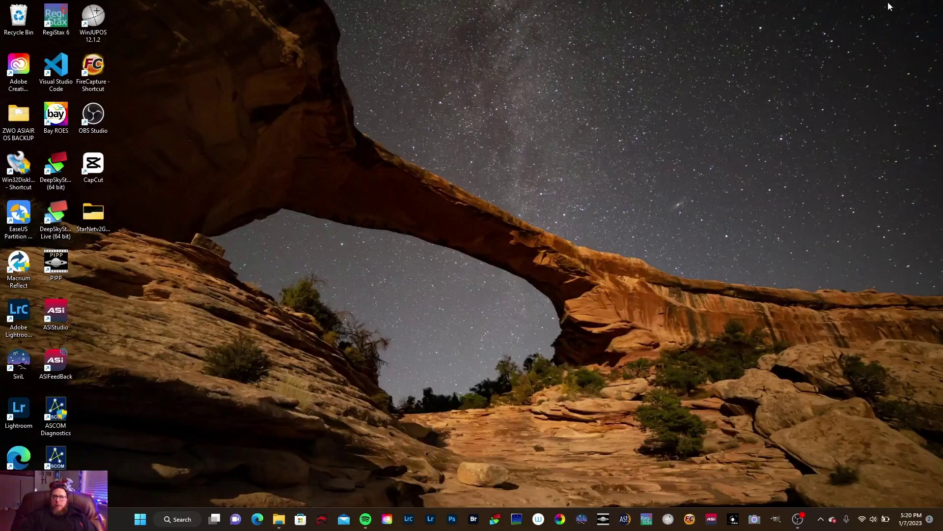
{"action": "left_click", "coordinate": [495, 519]}
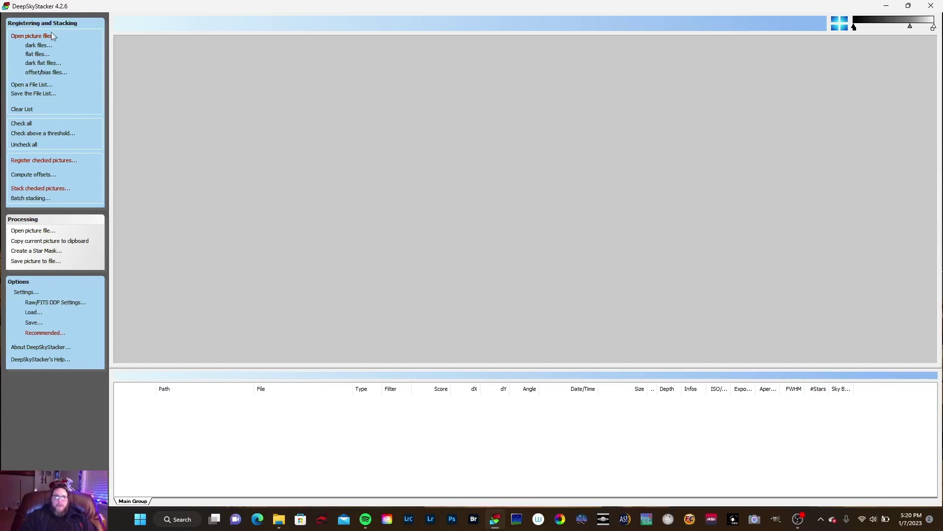
Load light frames IMG_3004 to IMG_3124 from F:\Orion Const T5i 50mm 60 sec Lights
{"action": "left_click", "coordinate": [35, 38]}
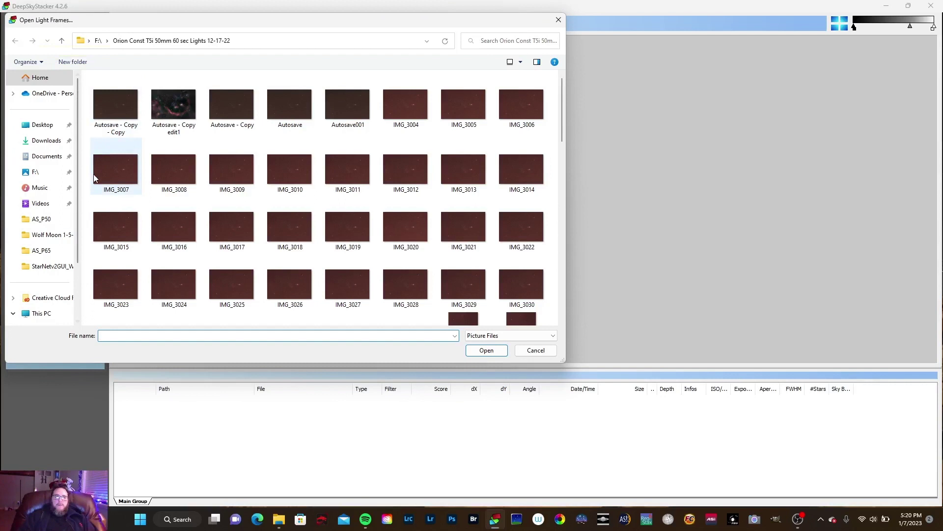
{"action": "scroll", "coordinate": [49, 289], "scroll_direction": "down", "scroll_amount": 2}
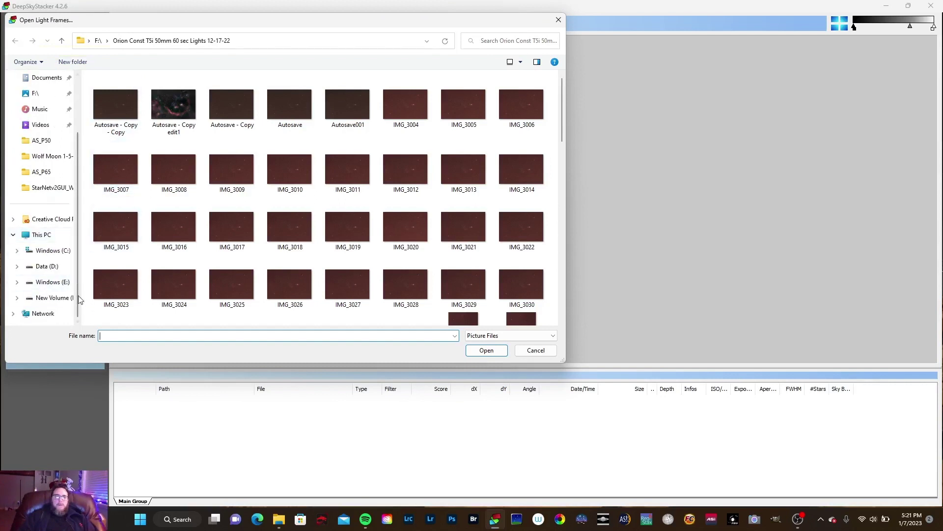
{"action": "left_click", "coordinate": [55, 301]}
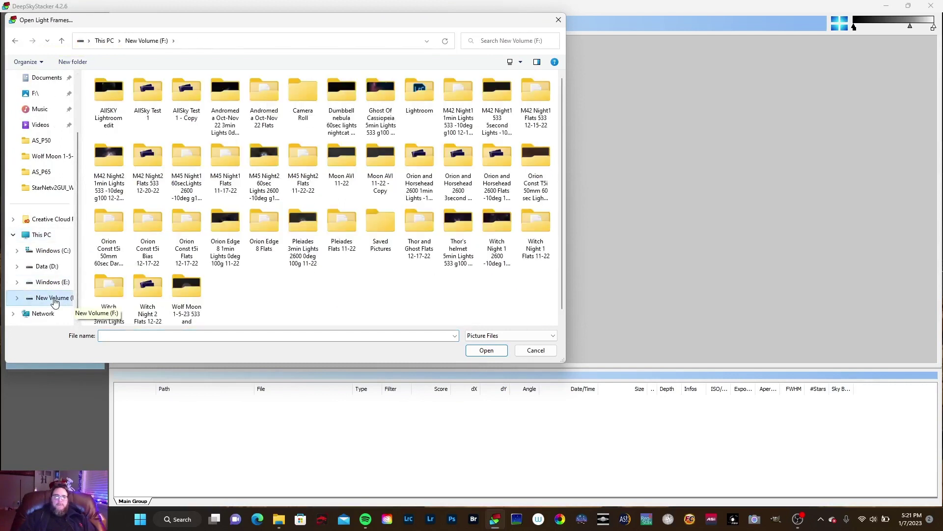
{"action": "double_click", "coordinate": [538, 163]}
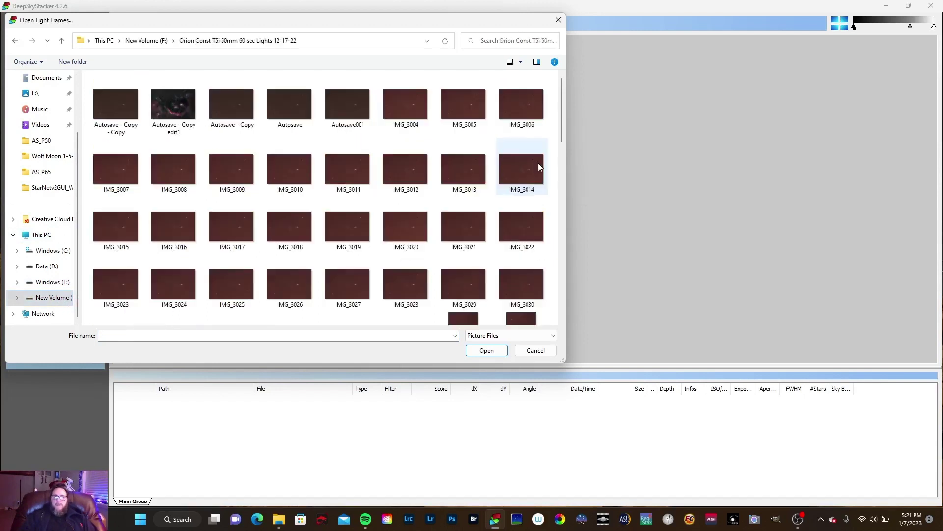
{"action": "left_click", "coordinate": [411, 109]}
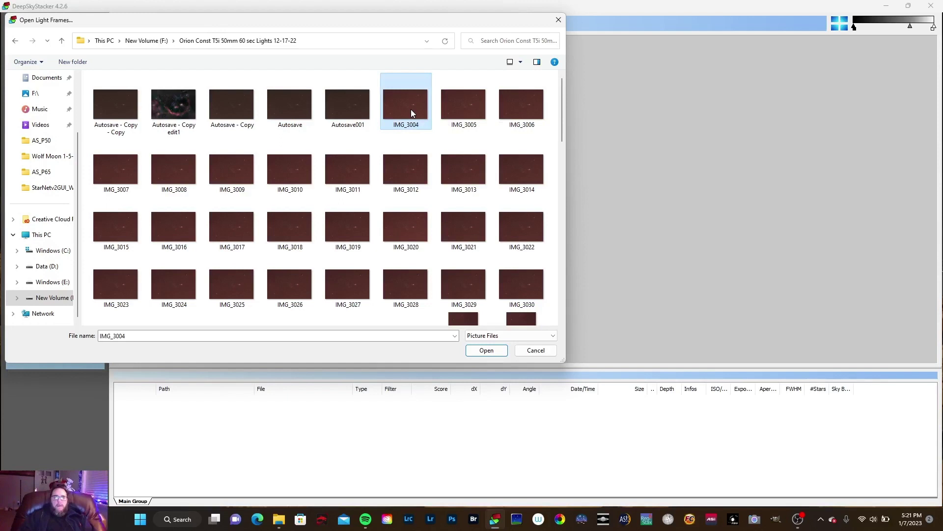
{"action": "left_click_drag", "start_coordinate": [561, 117], "coordinate": [562, 308]}
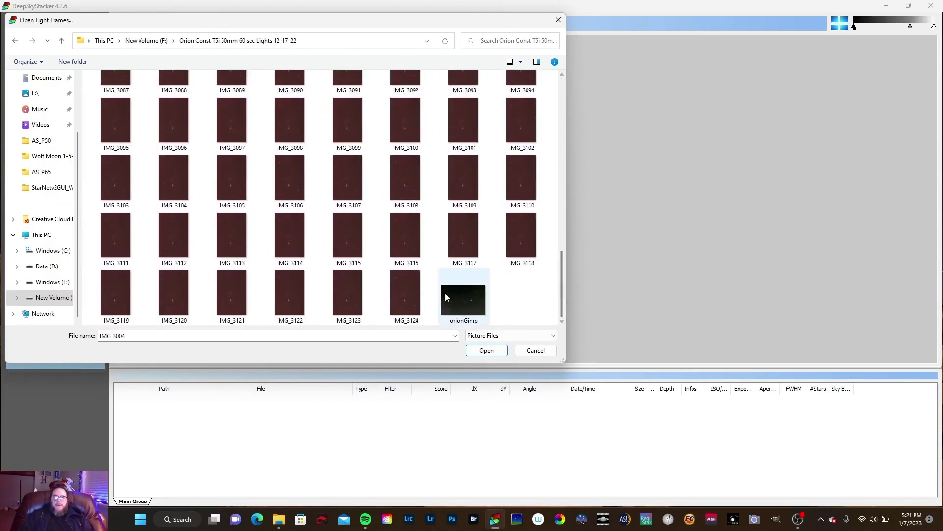
{"action": "left_click", "coordinate": [406, 294], "text": "shift"}
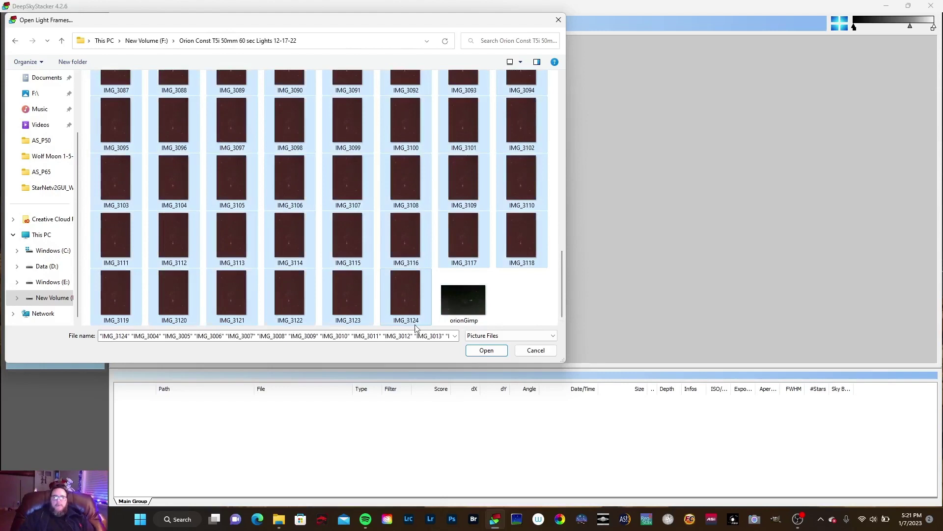
{"action": "left_click", "coordinate": [486, 350]}
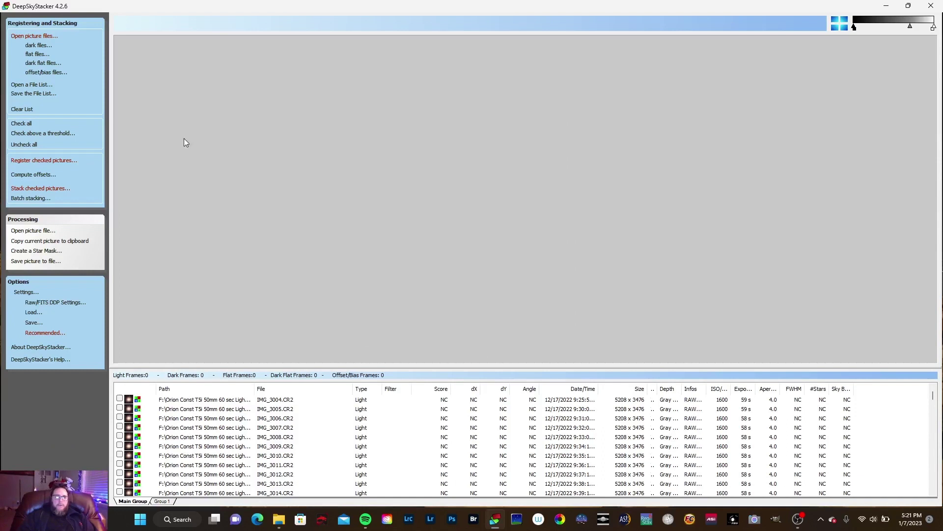
Check all 121 loaded light frames for stacking
{"action": "left_click", "coordinate": [28, 127]}
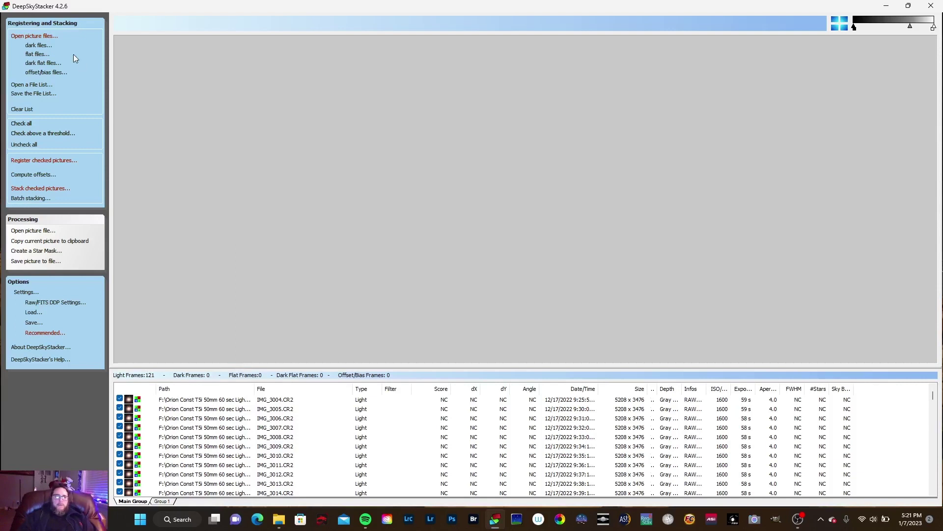
{"action": "left_click", "coordinate": [42, 46]}
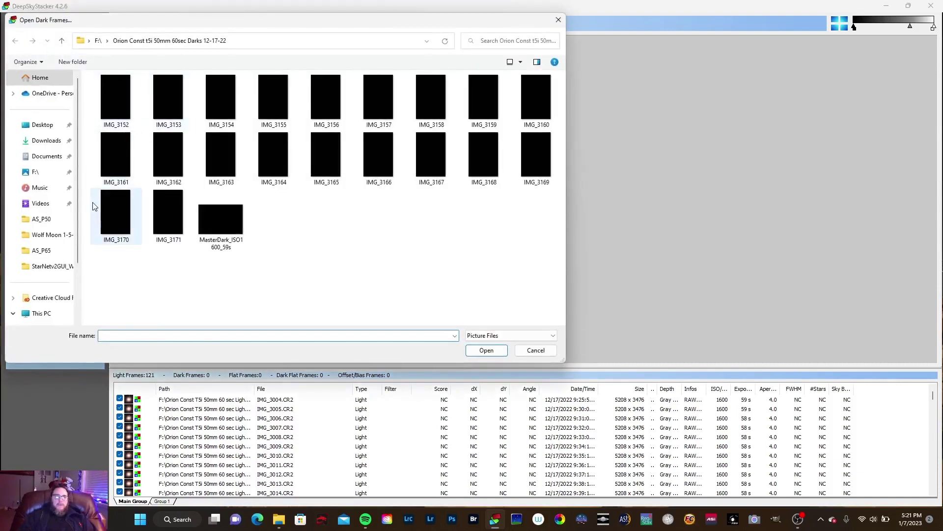
Load darks IMG_3152 to IMG_3171 from F:\Orion Const t5i 50mm 60sec Darks 12-17-22
{"action": "scroll", "coordinate": [47, 298], "scroll_direction": "down", "scroll_amount": 2}
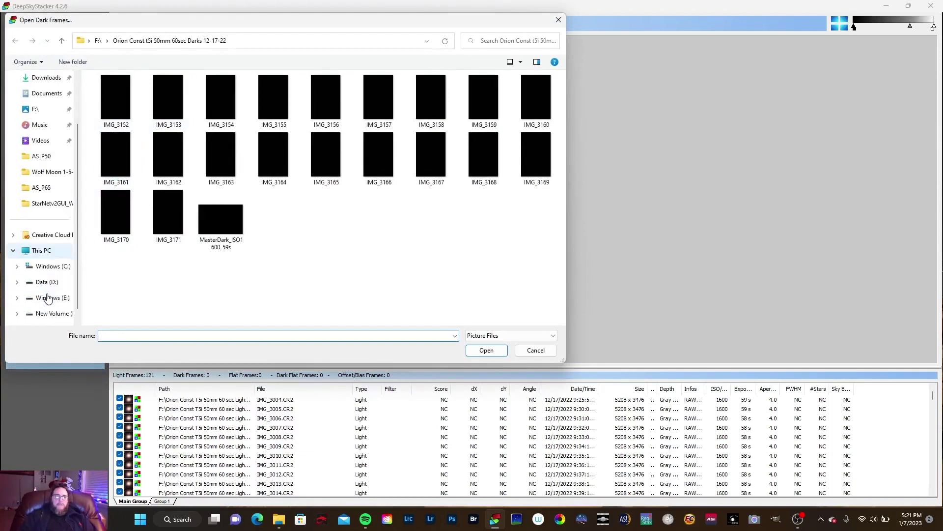
{"action": "left_click", "coordinate": [47, 314]}
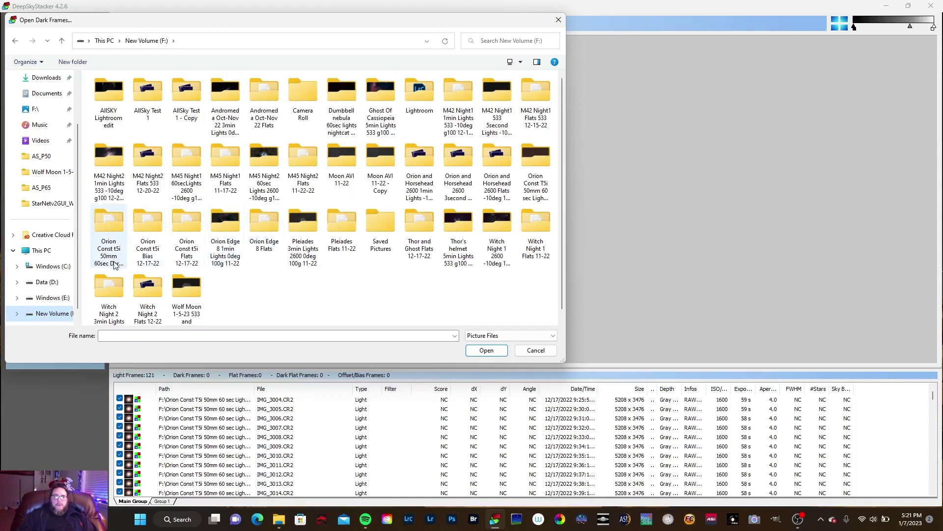
{"action": "double_click", "coordinate": [114, 223]}
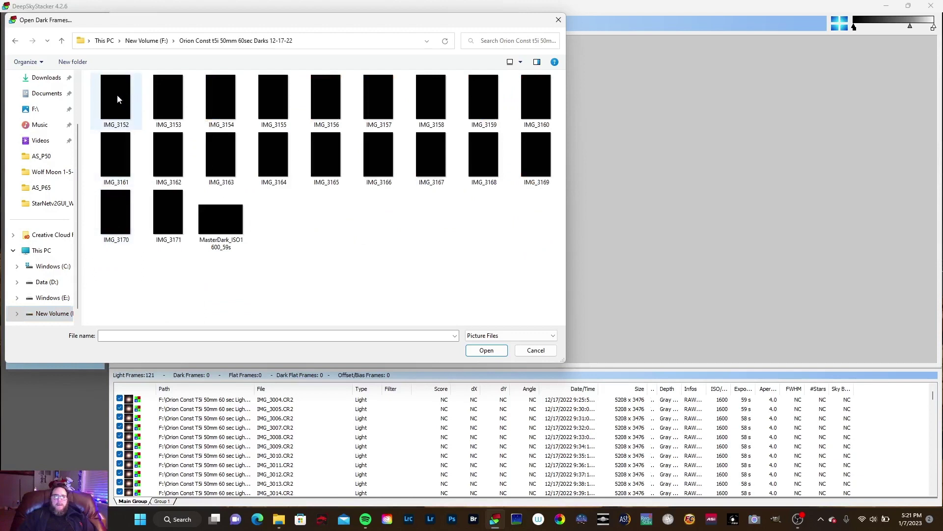
{"action": "left_click", "coordinate": [118, 97]}
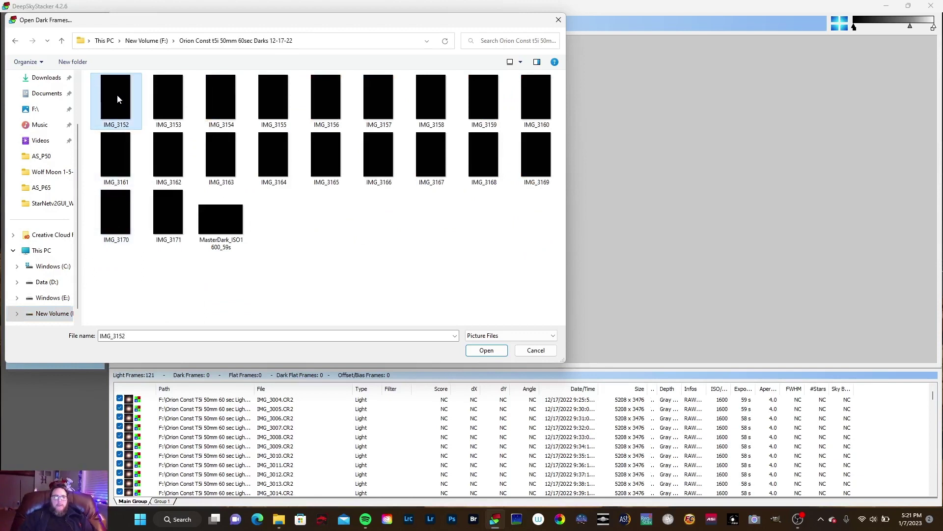
{"action": "left_click", "coordinate": [164, 208], "text": "shift"}
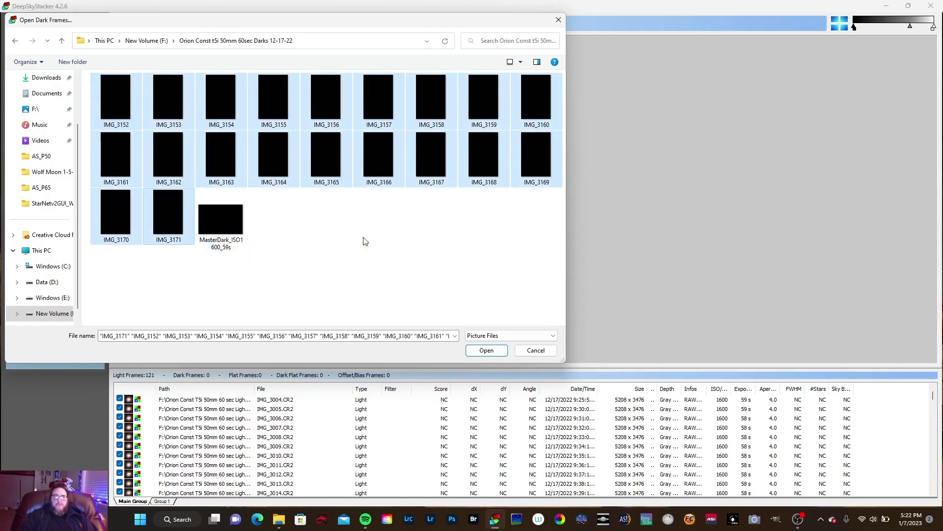
{"action": "left_click", "coordinate": [490, 353]}
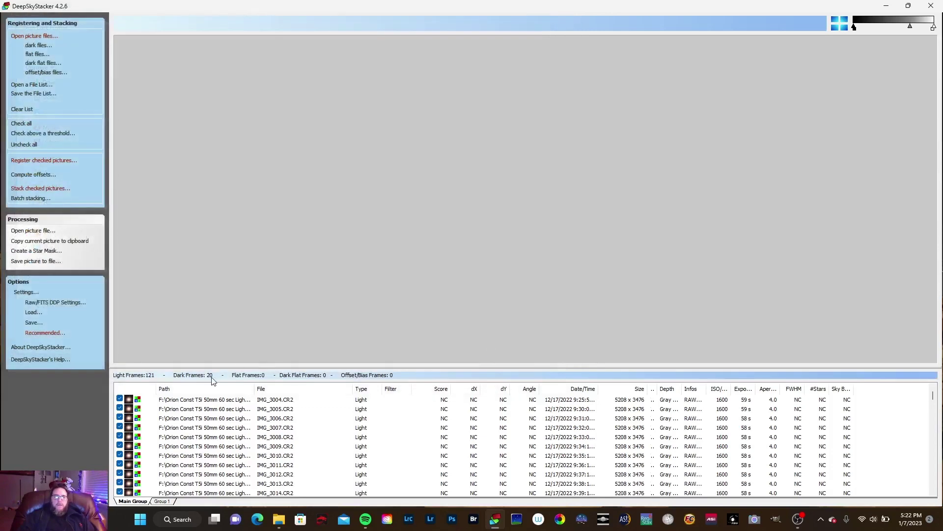
Load flats IMG_3126 to IMG_3151 from F:\Orion Const t5i Flats 12-17-22
{"action": "left_click", "coordinate": [41, 55]}
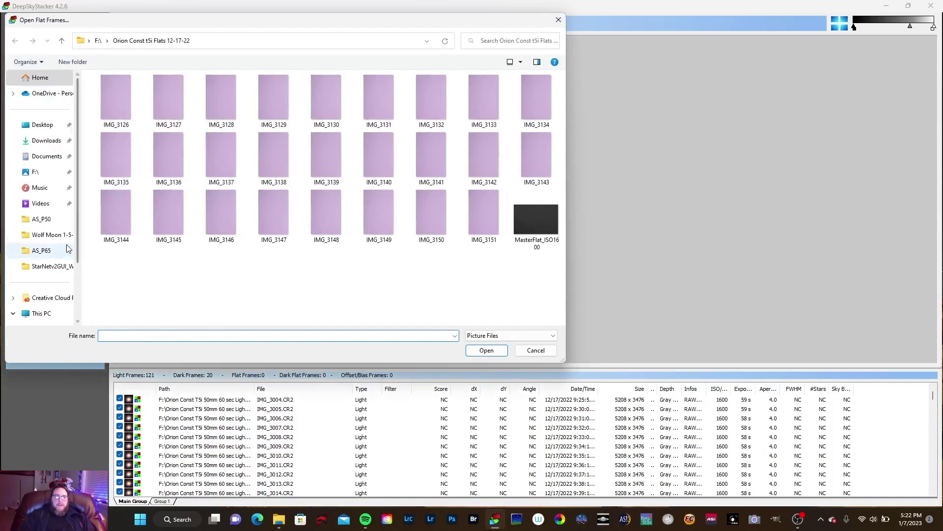
{"action": "scroll", "coordinate": [39, 302], "scroll_direction": "down", "scroll_amount": 2}
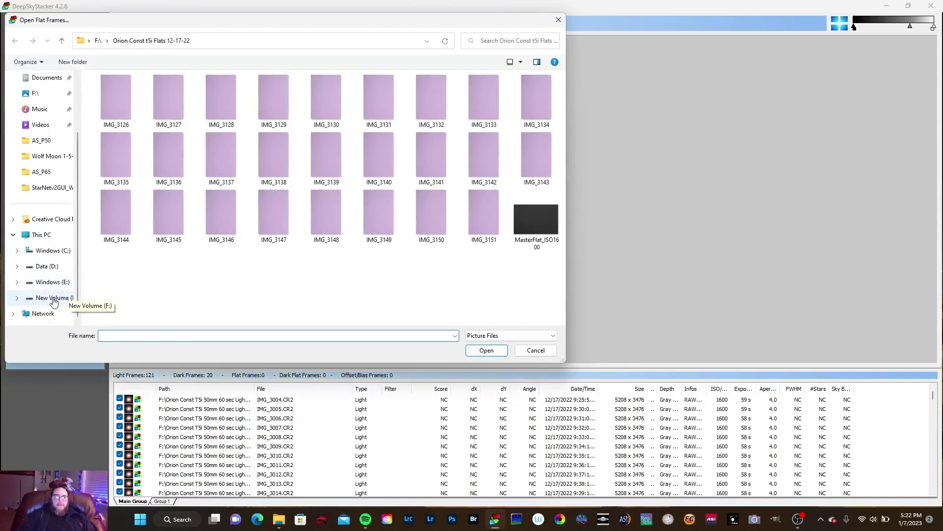
{"action": "left_click", "coordinate": [53, 298]}
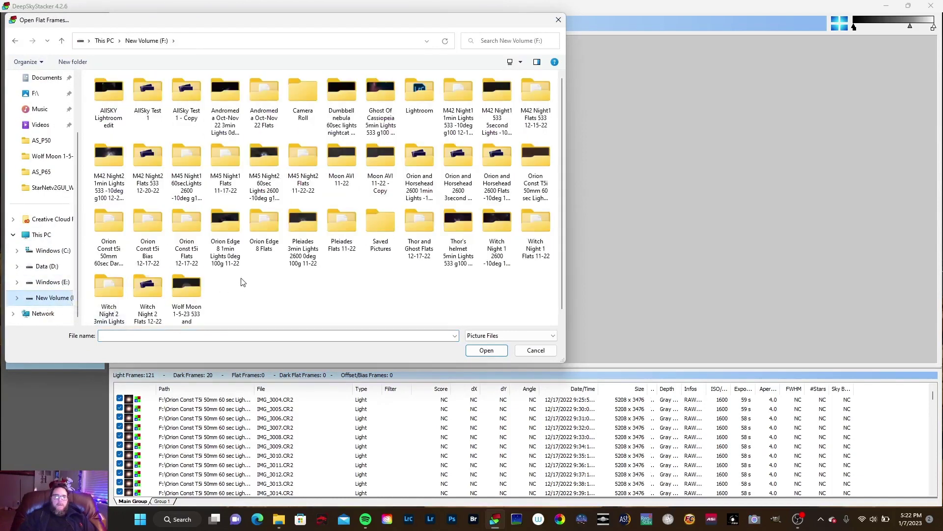
{"action": "double_click", "coordinate": [193, 227]}
{"action": "left_click", "coordinate": [119, 96]}
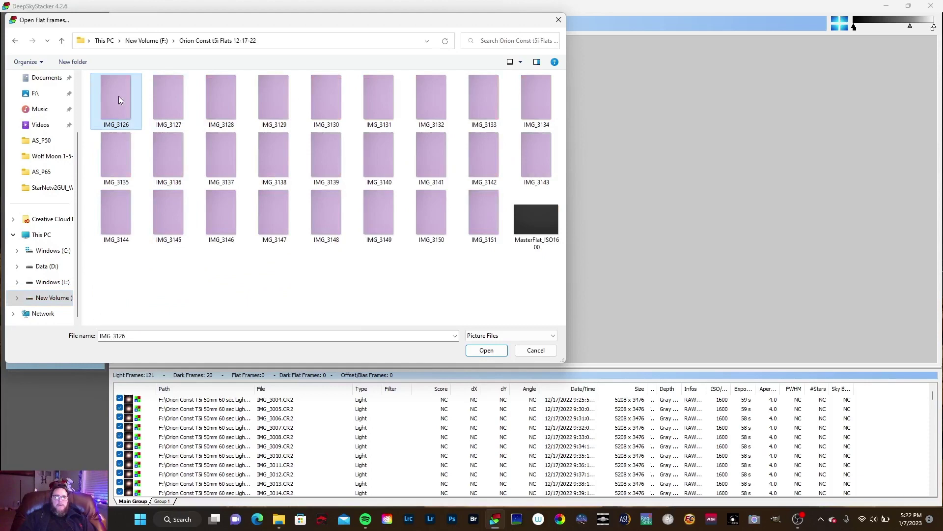
{"action": "left_click", "coordinate": [490, 203], "text": "shift"}
{"action": "left_click", "coordinate": [485, 350]}
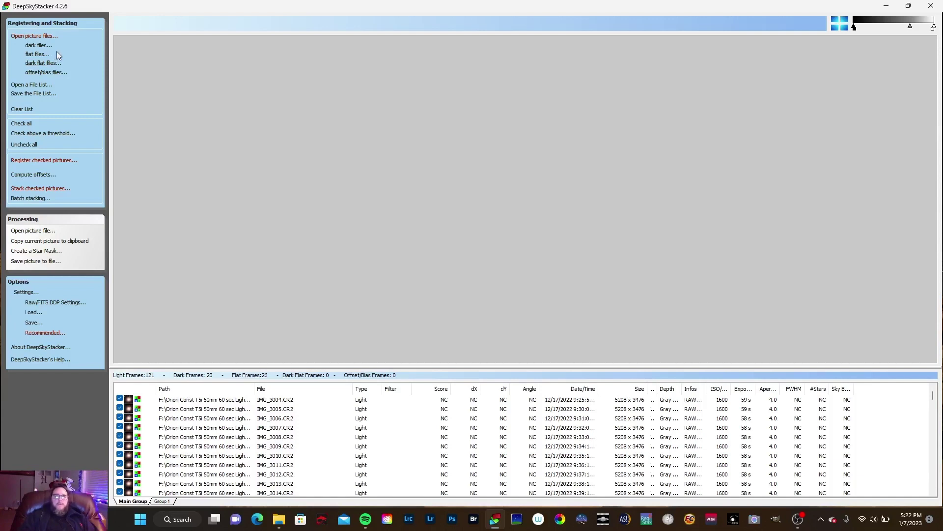
Load bias frames IMG_3172 to IMG_3201 from F:\Orion Const t5i Bias 12-17-22, dismissing Sticky Keys
{"action": "left_click", "coordinate": [39, 72]}
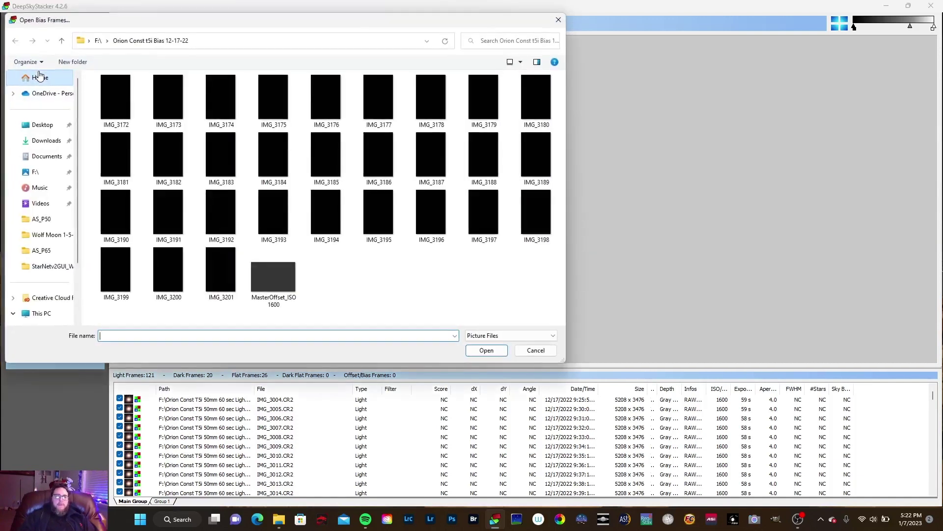
{"action": "scroll", "coordinate": [68, 297], "scroll_direction": "down", "scroll_amount": 2}
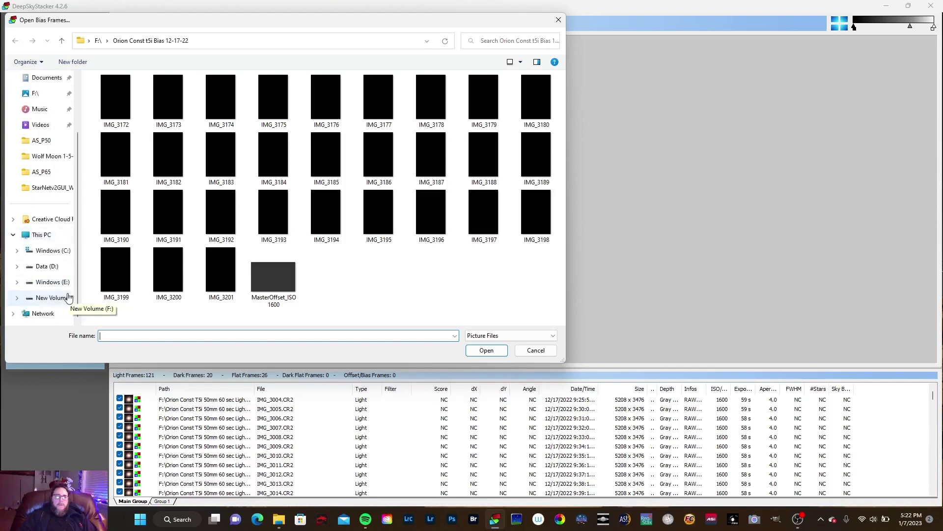
{"action": "left_click", "coordinate": [53, 300]}
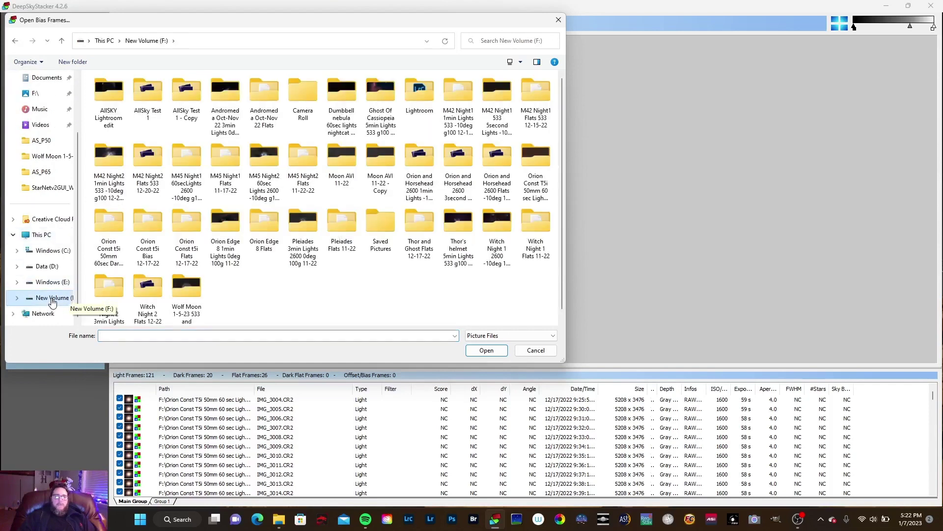
{"action": "double_click", "coordinate": [145, 219]}
{"action": "left_click", "coordinate": [120, 99]}
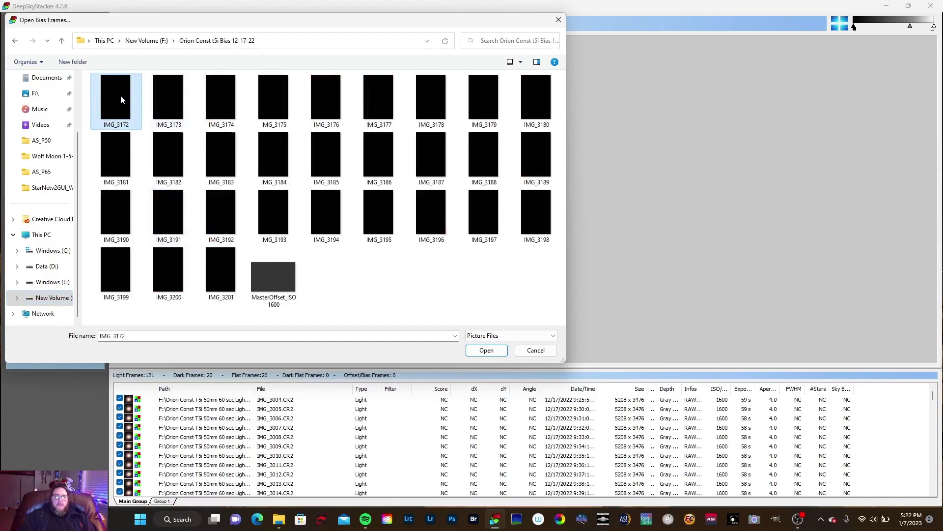
{"action": "left_click", "coordinate": [219, 270], "text": "shift"}
{"action": "key", "text": "shift"}
{"action": "key", "text": "shift"}
{"action": "key", "text": "shift"}
{"action": "key", "text": "shift"}
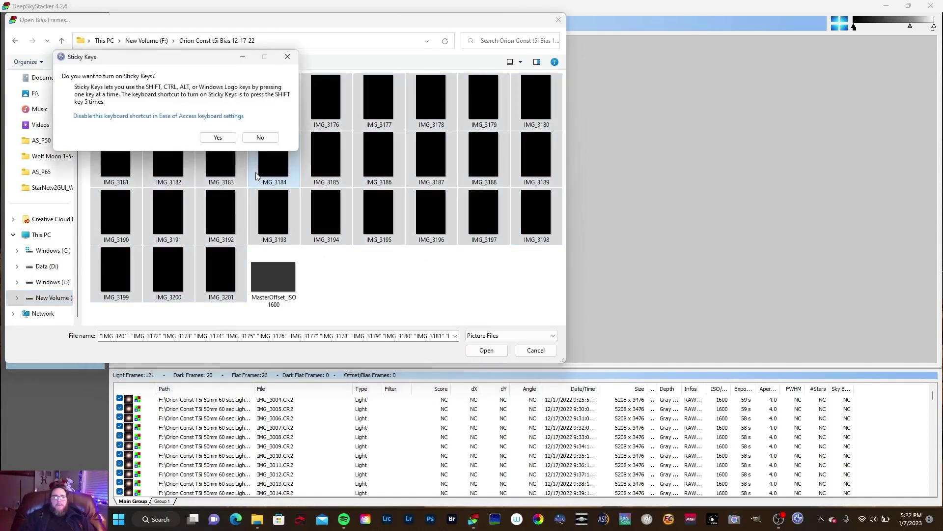
{"action": "left_click", "coordinate": [286, 57]}
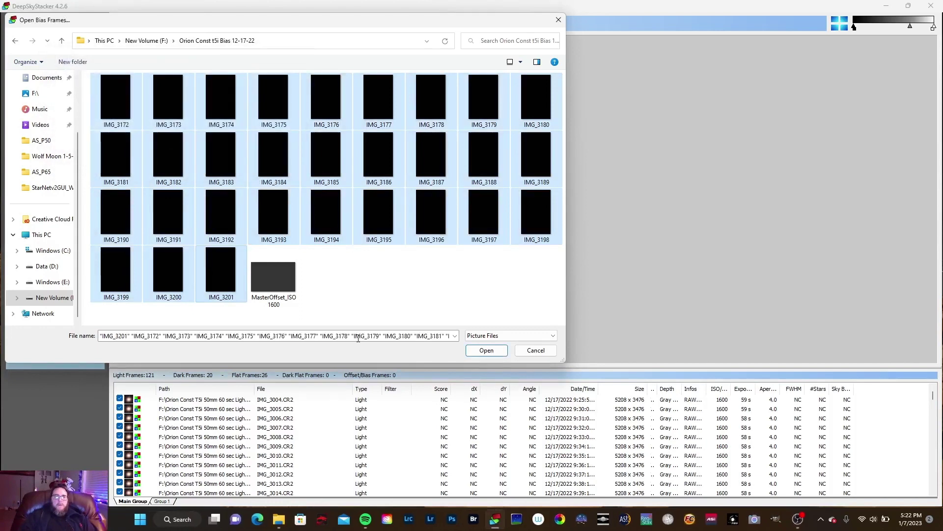
{"action": "left_click", "coordinate": [486, 350]}
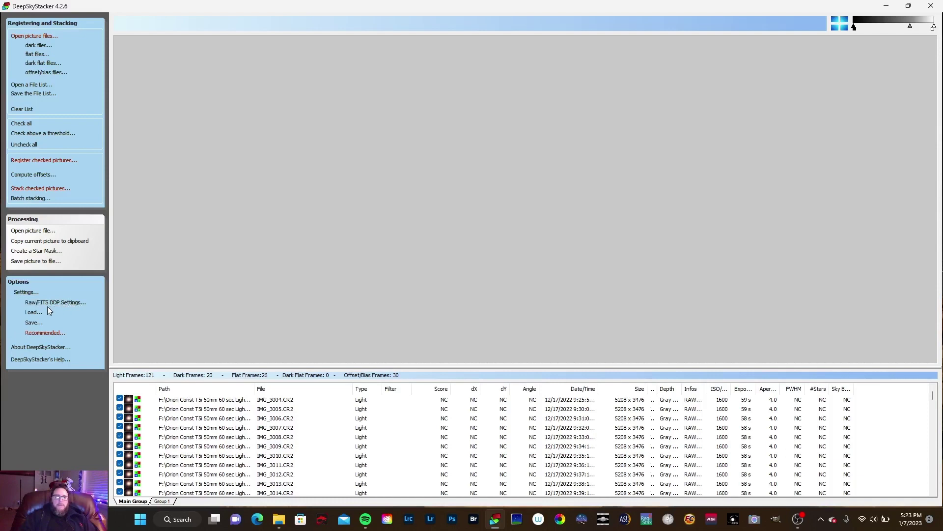
{"action": "left_click", "coordinate": [26, 292]}
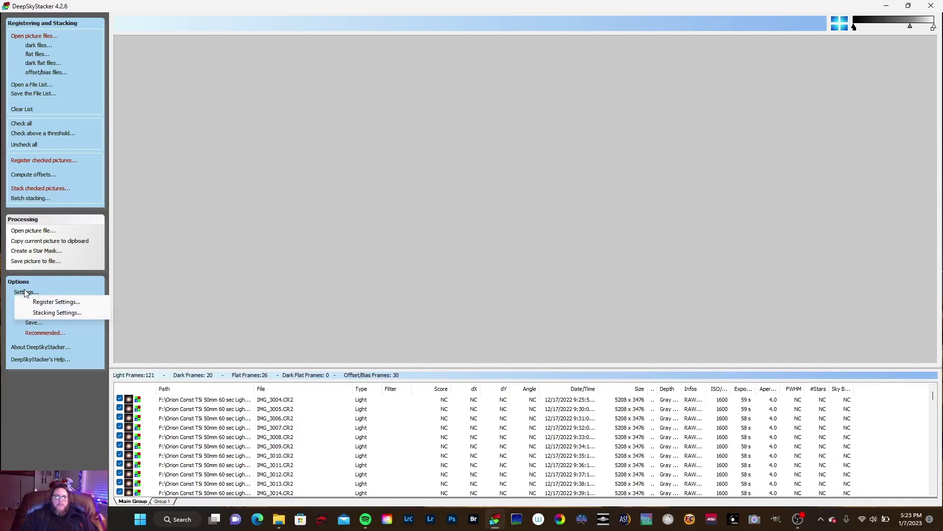
{"action": "left_click", "coordinate": [51, 302]}
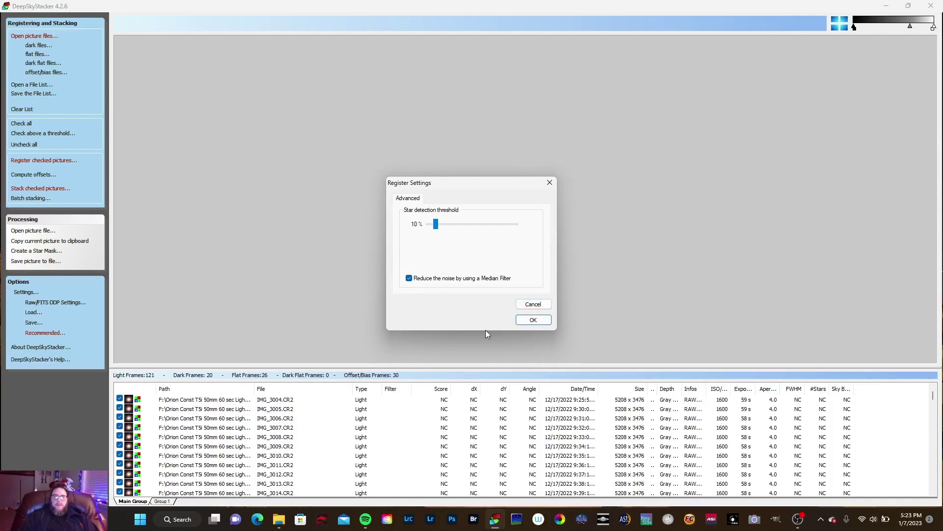
{"action": "left_click", "coordinate": [538, 320]}
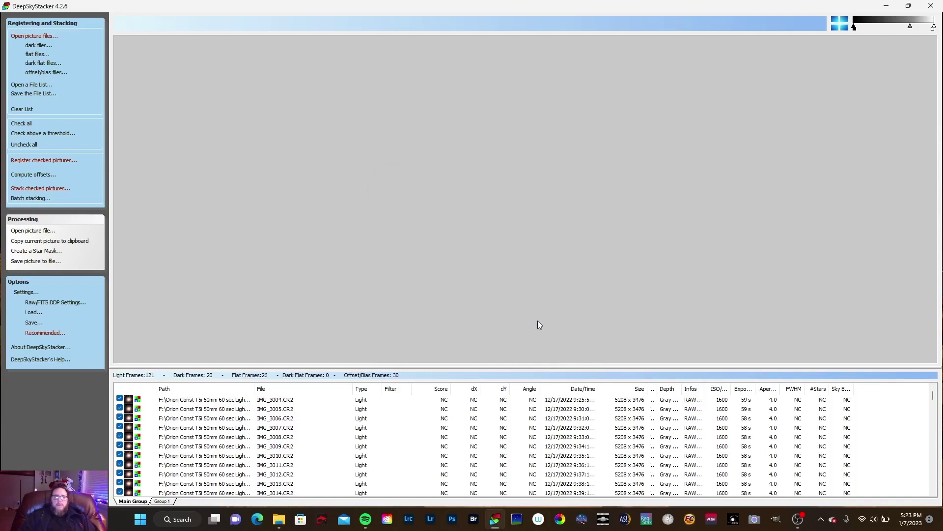
Review the Light, Dark, Flat, Bias/Offset and Output stacking settings and accept them
{"action": "left_click", "coordinate": [27, 293]}
{"action": "left_click", "coordinate": [53, 314]}
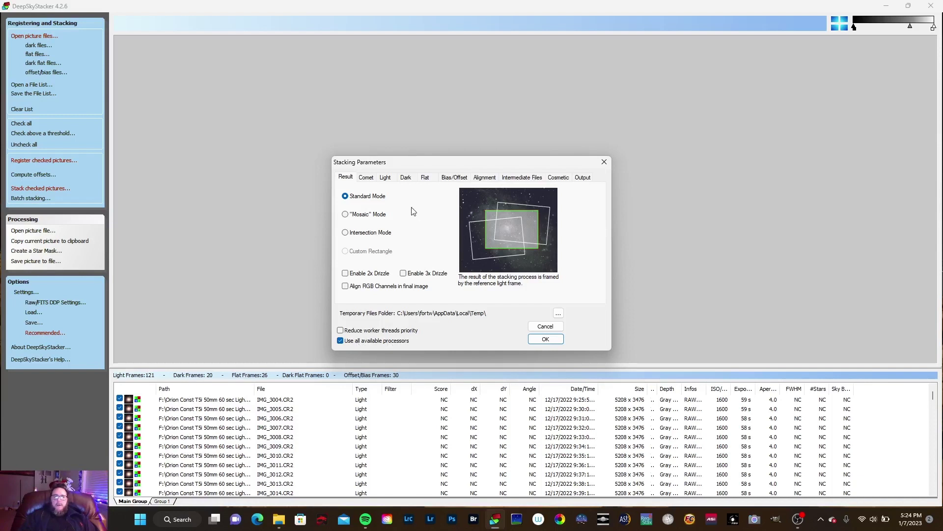
{"action": "left_click", "coordinate": [386, 178]}
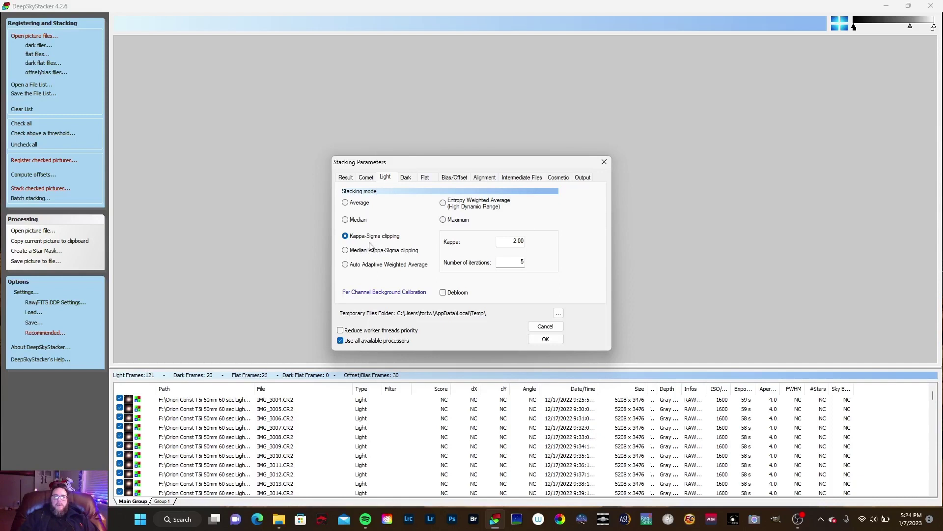
{"action": "left_click", "coordinate": [406, 178]}
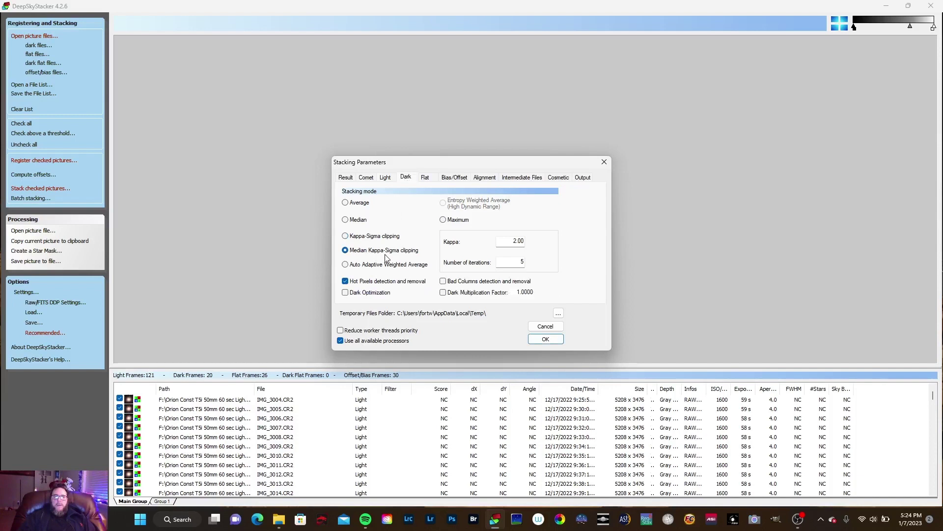
{"action": "left_click", "coordinate": [427, 181]}
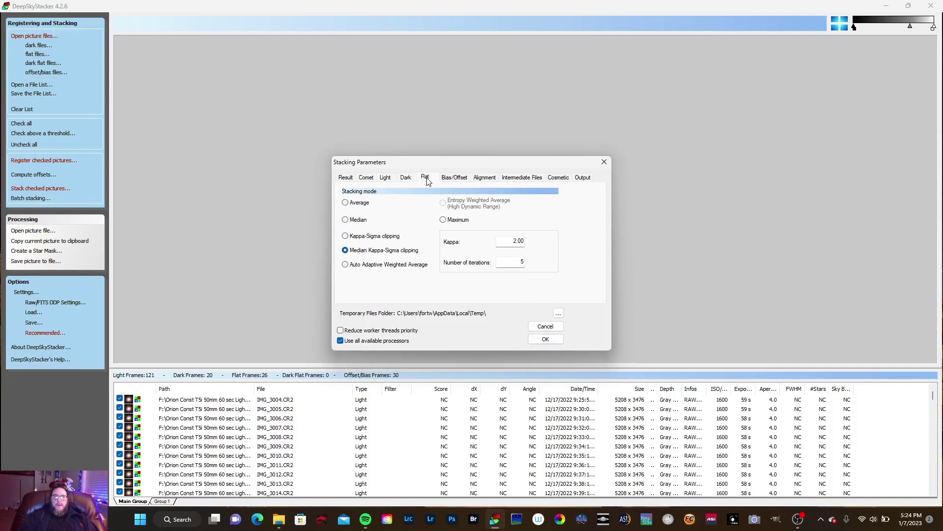
{"action": "left_click", "coordinate": [455, 179]}
{"action": "left_click", "coordinate": [588, 180]}
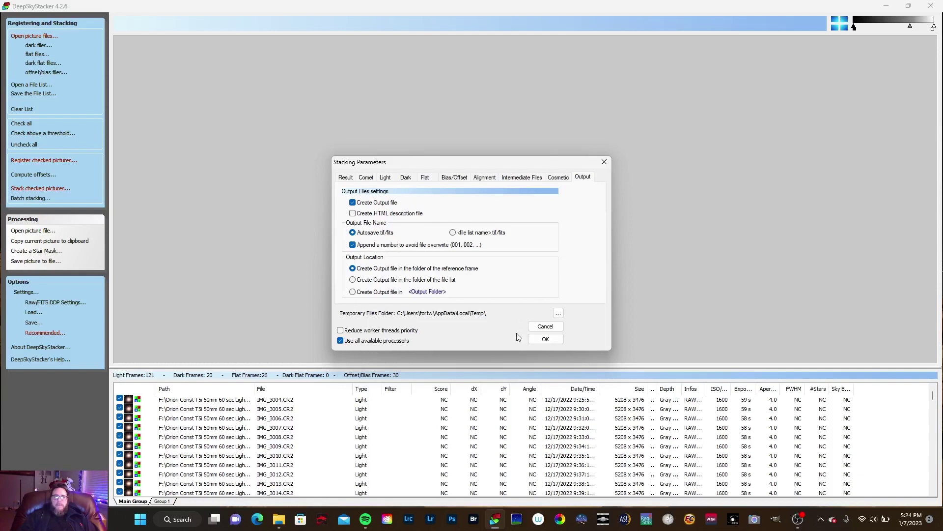
{"action": "left_click", "coordinate": [545, 339]}
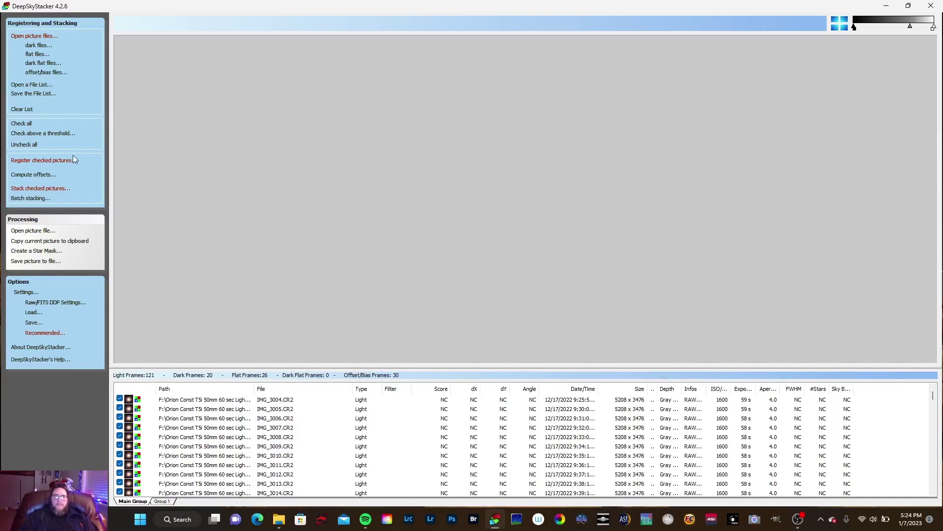
In Register Settings, change 'Select the best' from 95 to 100% of pictures
{"action": "left_click", "coordinate": [49, 163]}
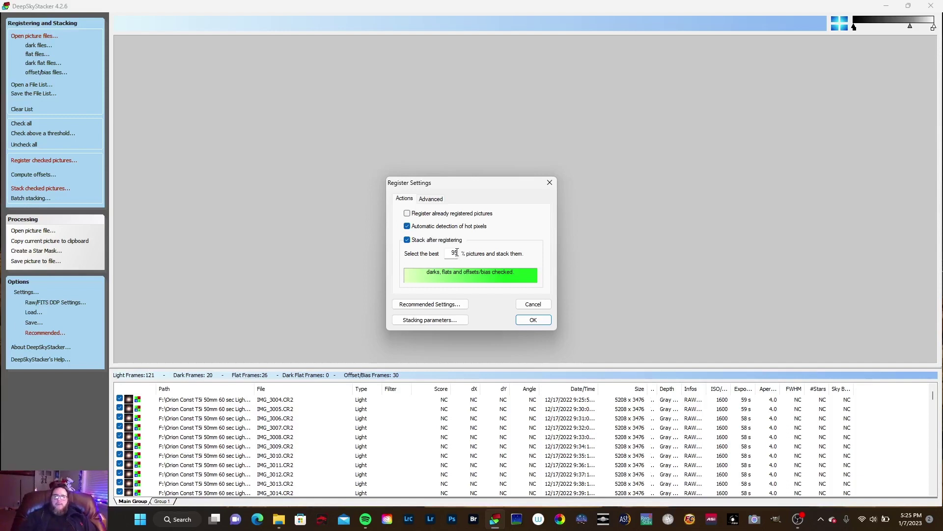
{"action": "left_click", "coordinate": [456, 252]}
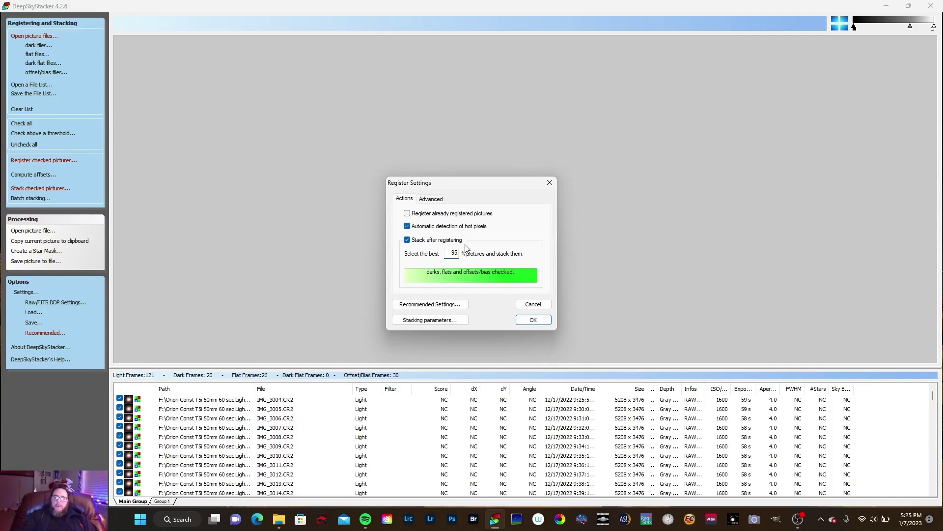
{"action": "key", "text": "BackSpace"}
{"action": "type", "text": "100"}
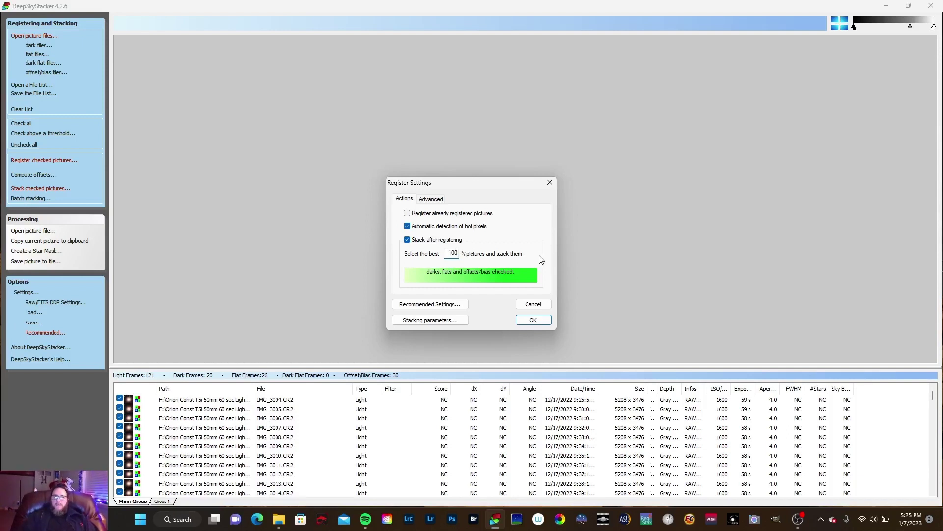
{"action": "left_click", "coordinate": [435, 201]}
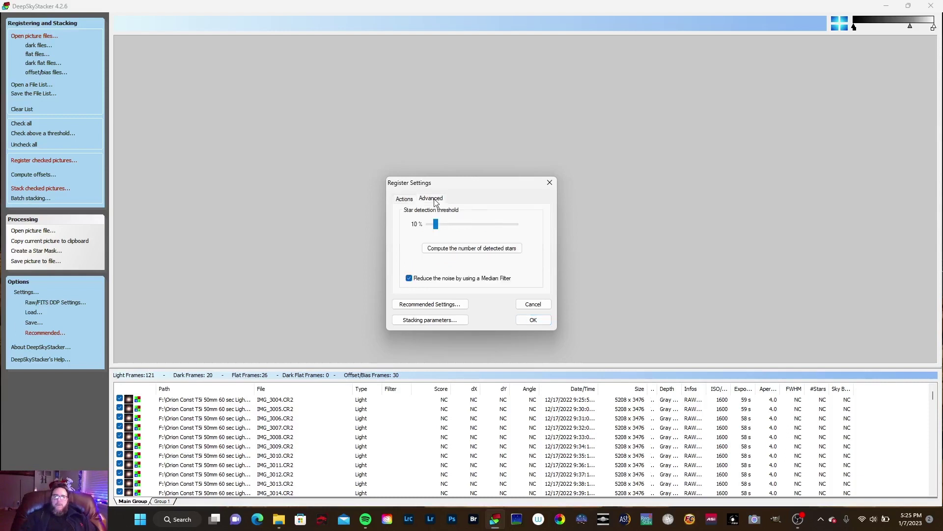
{"action": "left_click", "coordinate": [407, 199]}
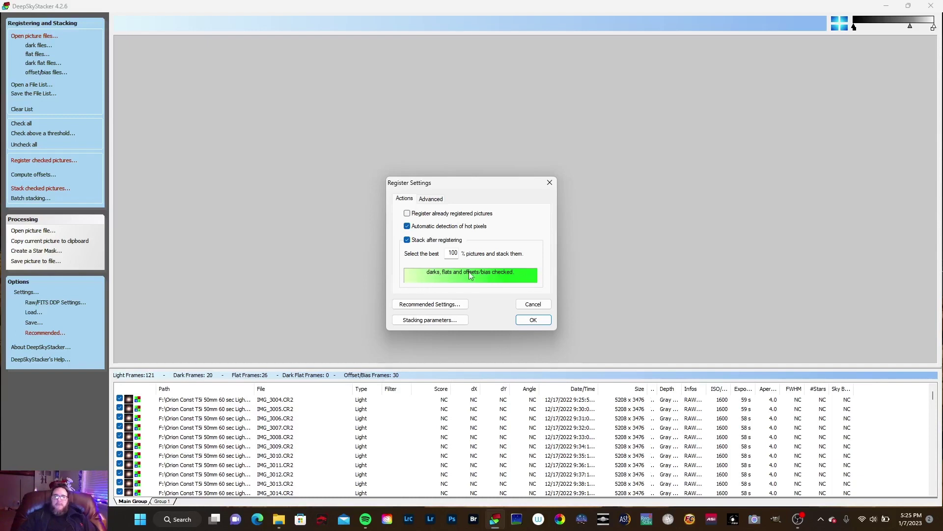
{"action": "left_click", "coordinate": [432, 304]}
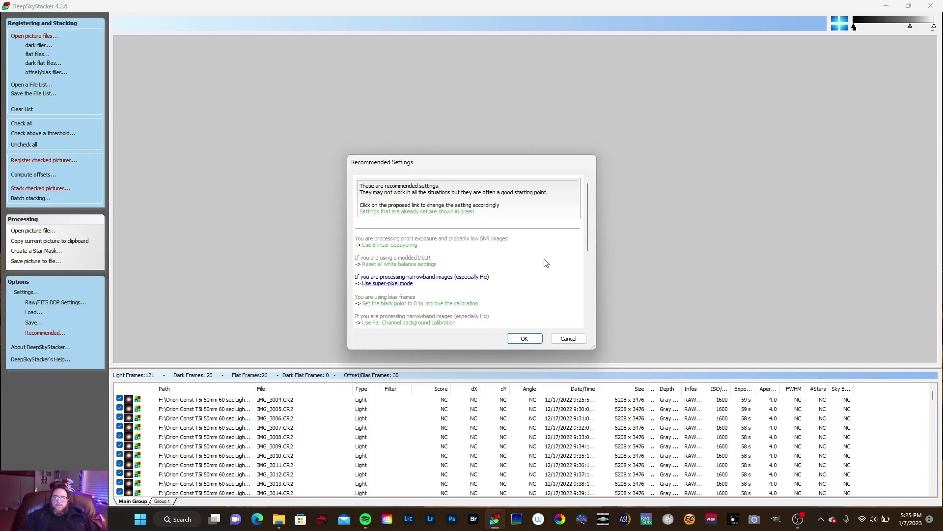
{"action": "scroll", "coordinate": [503, 268], "scroll_direction": "down", "scroll_amount": 5}
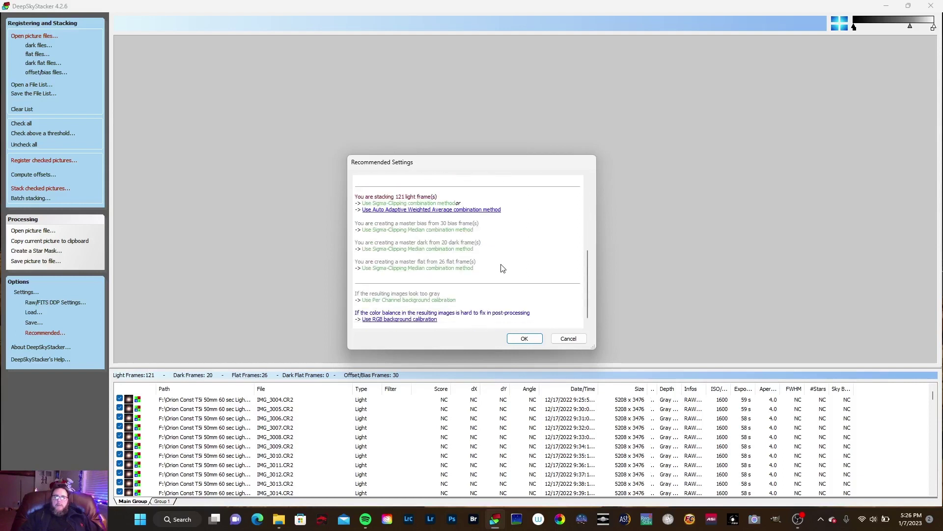
{"action": "scroll", "coordinate": [536, 251], "scroll_direction": "up", "scroll_amount": 5}
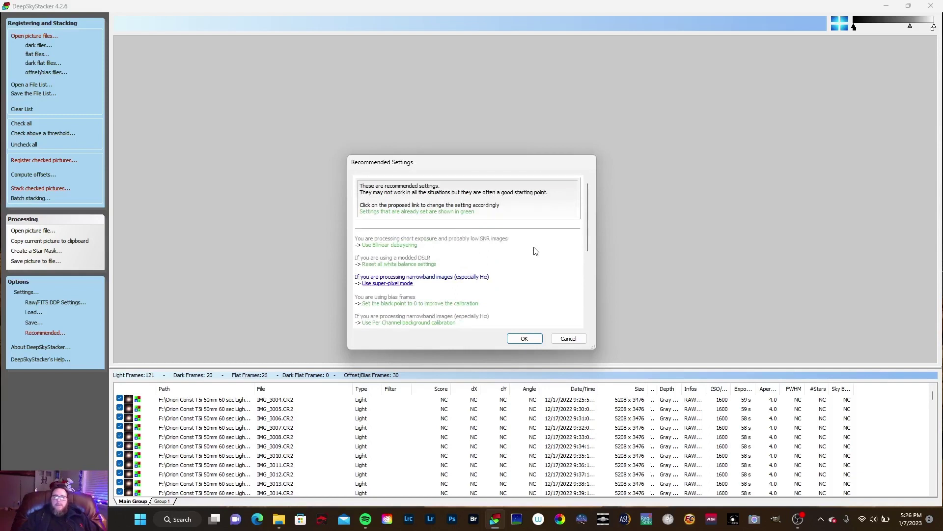
{"action": "scroll", "coordinate": [535, 251], "scroll_direction": "down", "scroll_amount": 5}
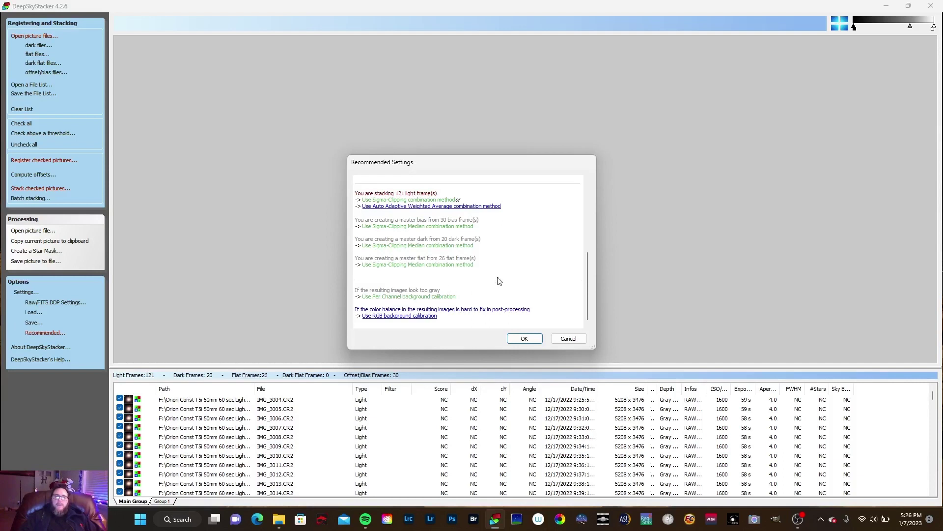
{"action": "scroll", "coordinate": [501, 276], "scroll_direction": "up", "scroll_amount": 5}
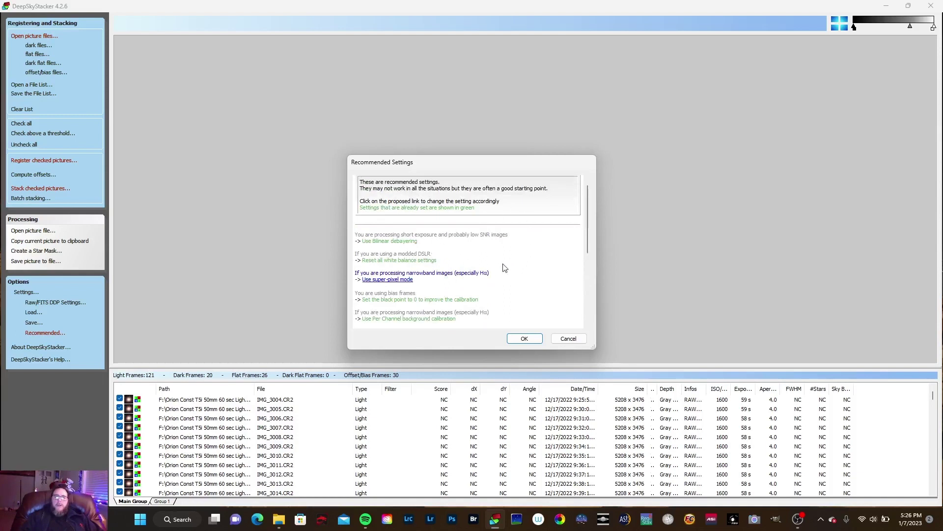
{"action": "scroll", "coordinate": [510, 274], "scroll_direction": "down", "scroll_amount": 5}
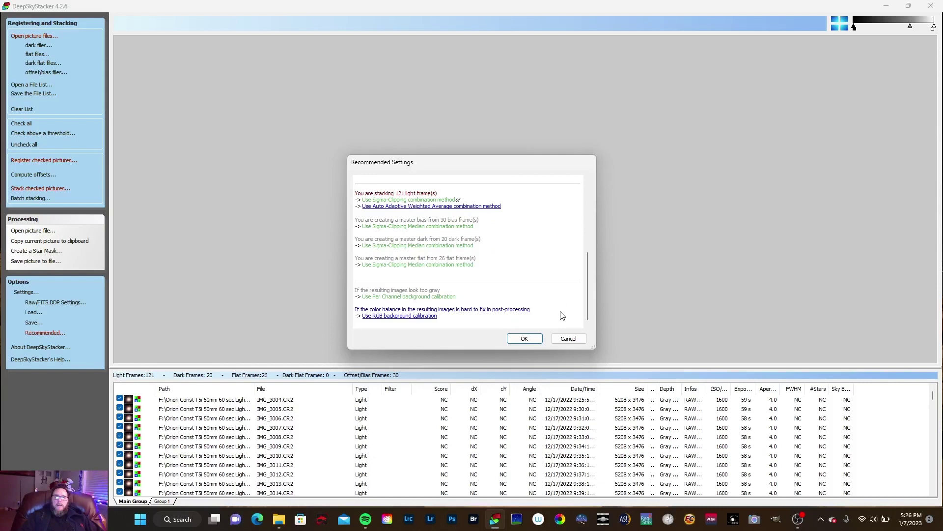
Close the recommendations and confirm Register Settings to show the Stacking Steps summary for 121 lights at ISO 1600
{"action": "left_click", "coordinate": [524, 339]}
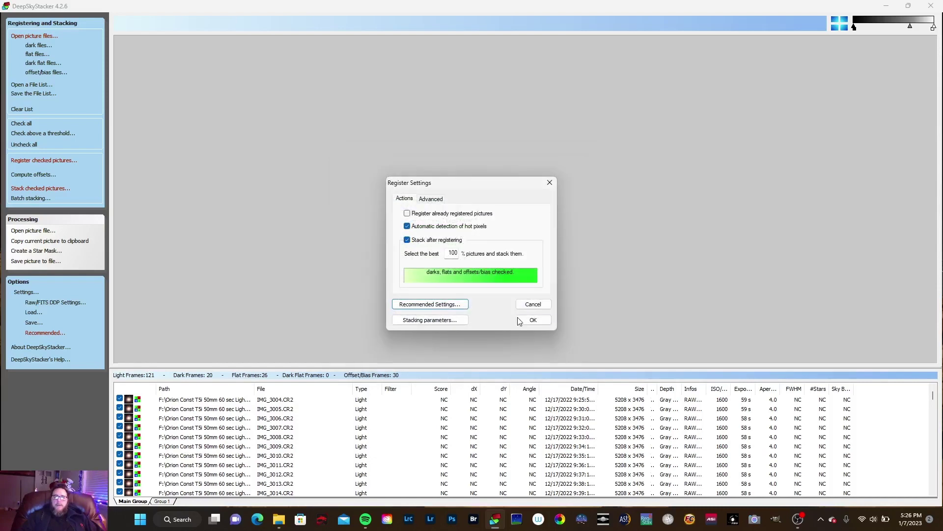
{"action": "left_click", "coordinate": [534, 320]}
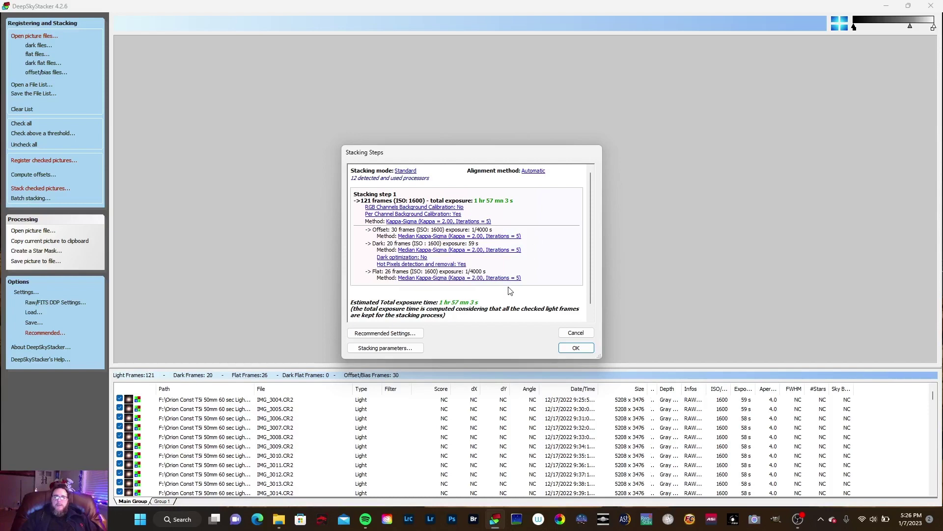
Start registering and Kappa-Sigma stacking of the 121 light frames
{"action": "left_click", "coordinate": [577, 348]}
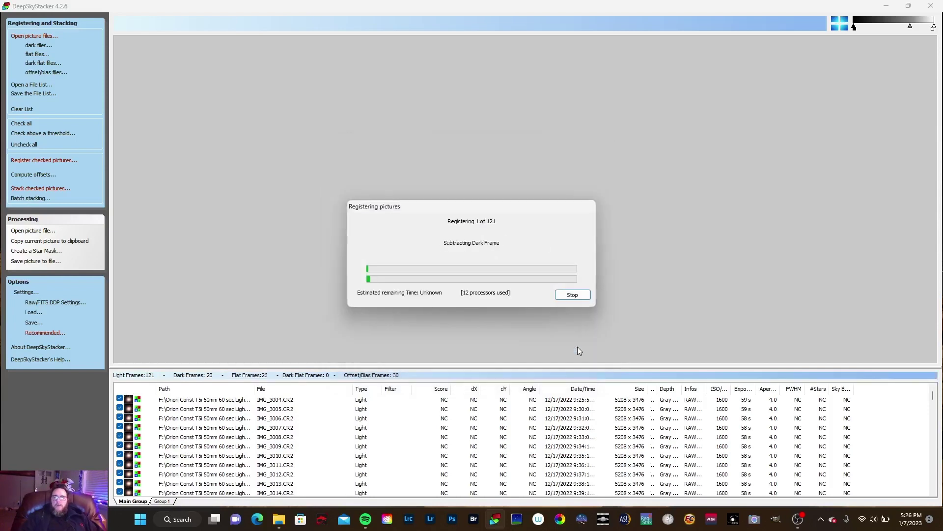